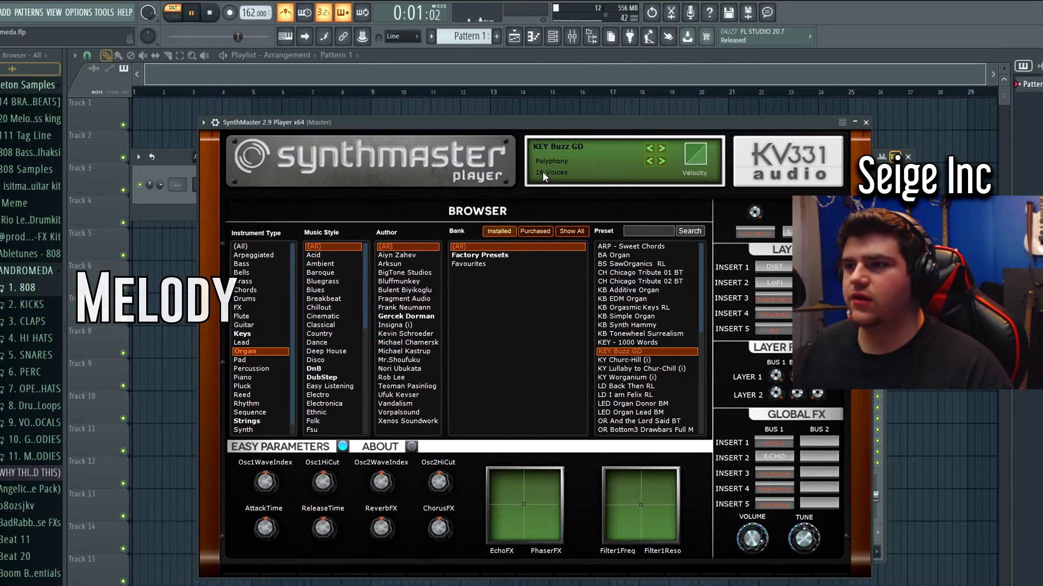
- Set the KEY Buzz GD preset's polyphony to 64 voices and close the SynthMaster window
{"action": "left_click", "coordinate": [545, 173]}
{"action": "left_click", "coordinate": [559, 374]}
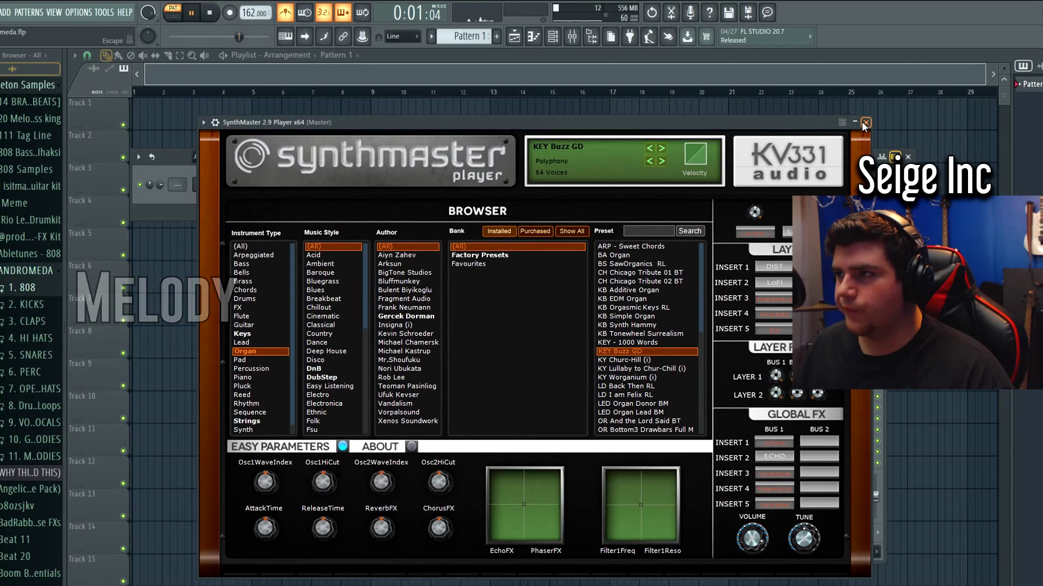
{"action": "left_click", "coordinate": [865, 123]}
- Show the SynthMaster channel's piano roll and place an E5 note at the start of bar 1
{"action": "right_click", "coordinate": [255, 192]}
{"action": "left_click", "coordinate": [298, 185]}
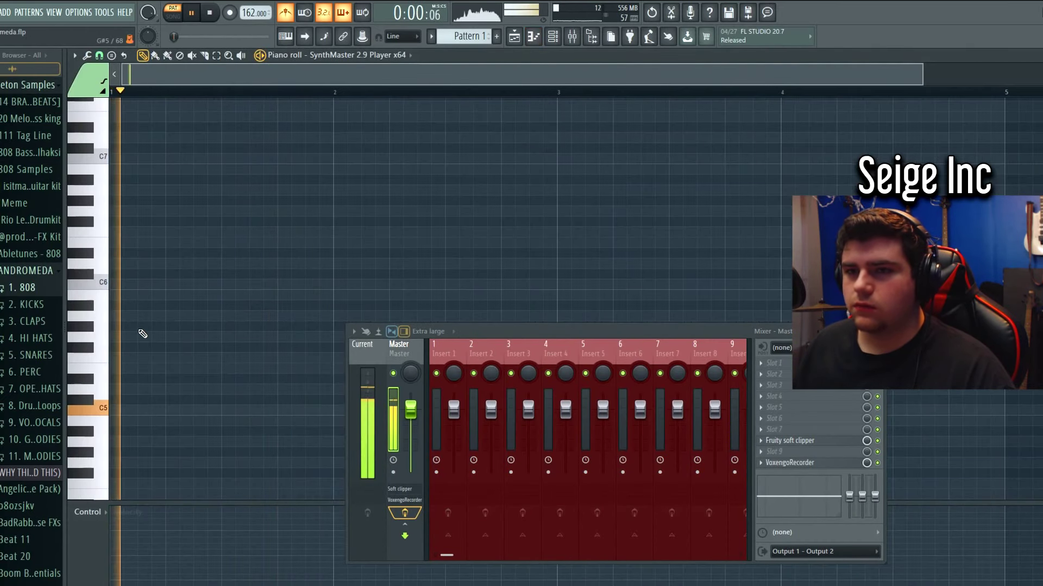
{"action": "scroll", "coordinate": [119, 272], "scroll_direction": "down", "scroll_amount": 4}
{"action": "left_click", "coordinate": [118, 243]}
{"action": "key", "text": "space"}
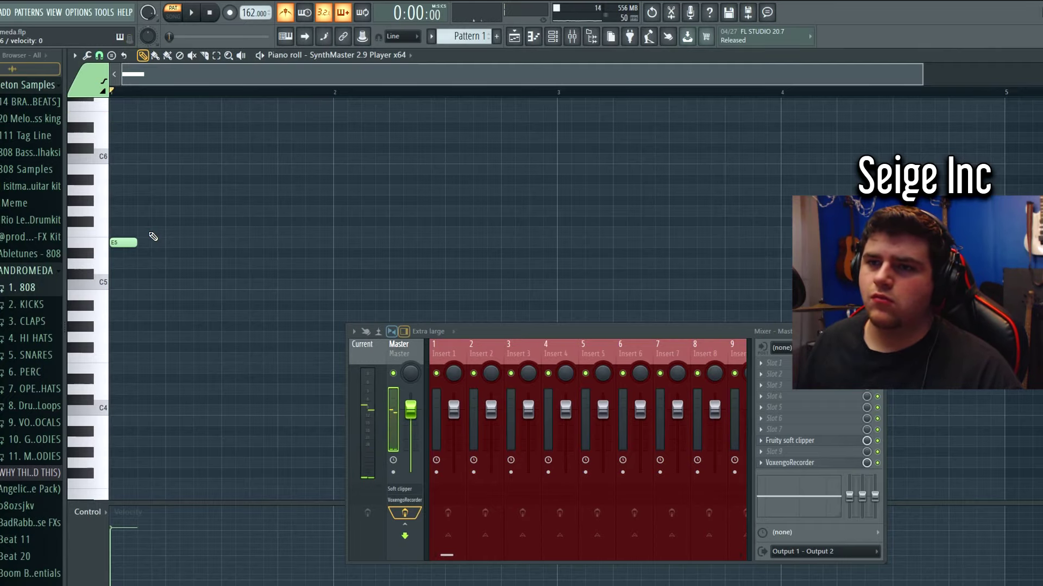
- Fill the rest of bar 1 with E6, G6, A6, B6, A6, G6 and E6 notes and listen to the run
{"action": "scroll", "coordinate": [163, 190], "scroll_direction": "up", "scroll_amount": 1}
{"action": "left_click", "coordinate": [142, 136]}
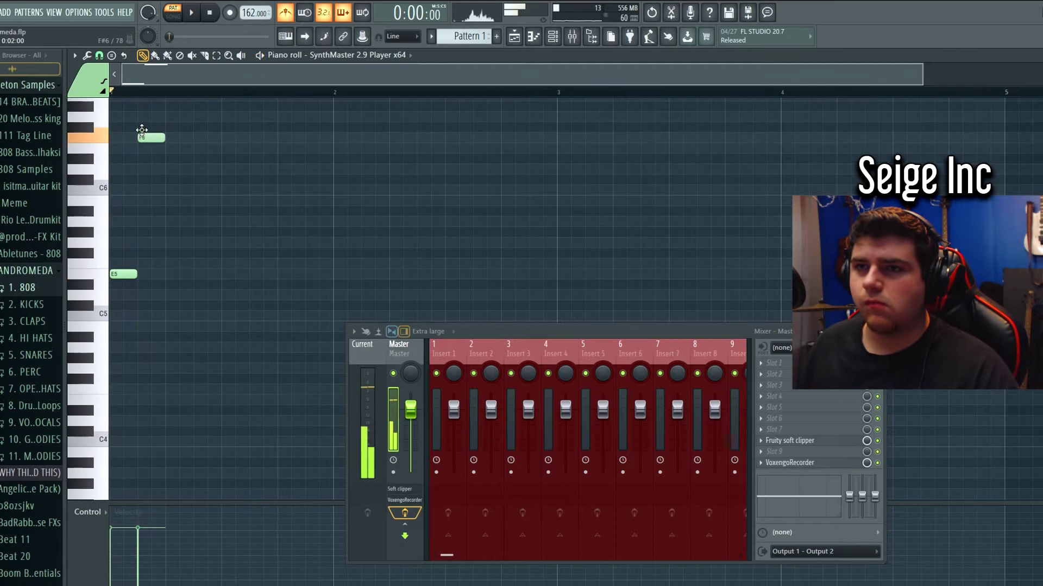
{"action": "scroll", "coordinate": [136, 150], "scroll_direction": "up", "scroll_amount": 2}
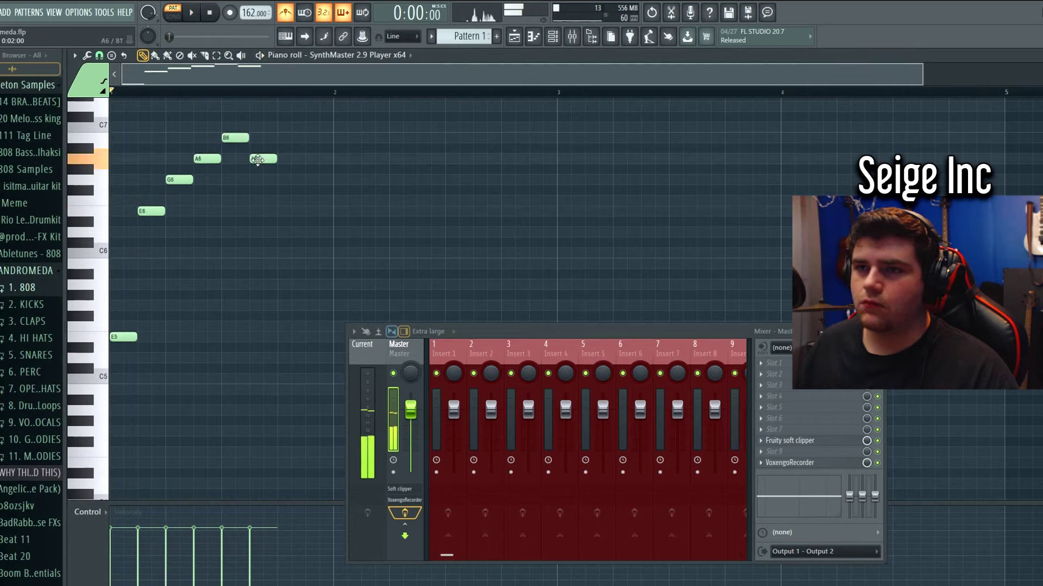
{"action": "left_click_drag", "start_coordinate": [304, 200], "coordinate": [305, 211]}
{"action": "key", "text": "space"}
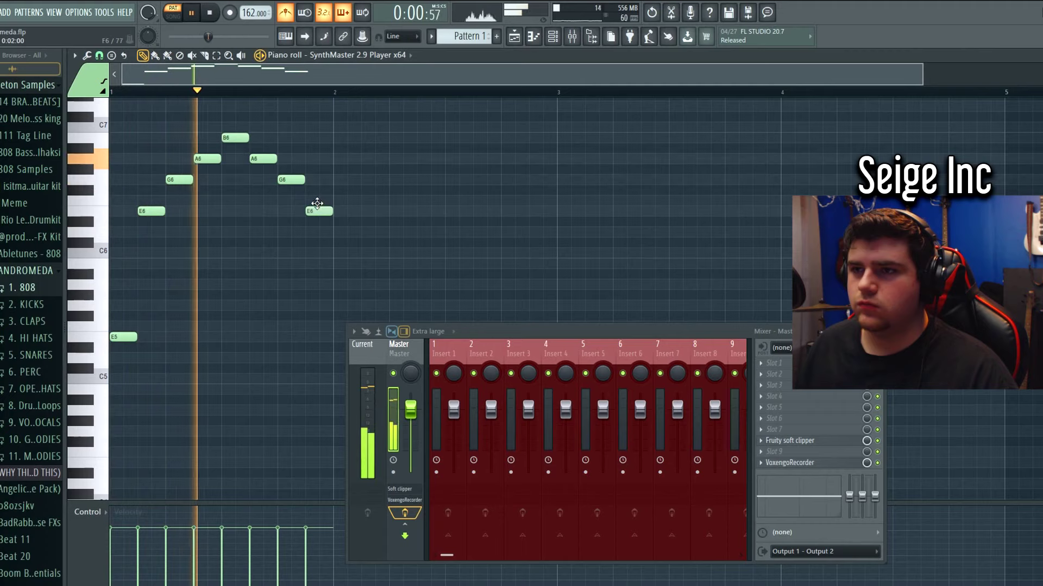
{"action": "key", "text": "space"}
- Add a C5 note at the start of bar 2 and play the melody
{"action": "scroll", "coordinate": [326, 282], "scroll_direction": "down", "scroll_amount": 1}
{"action": "scroll", "coordinate": [326, 282], "scroll_direction": "down", "scroll_amount": 2}
{"action": "left_click", "coordinate": [341, 299]}
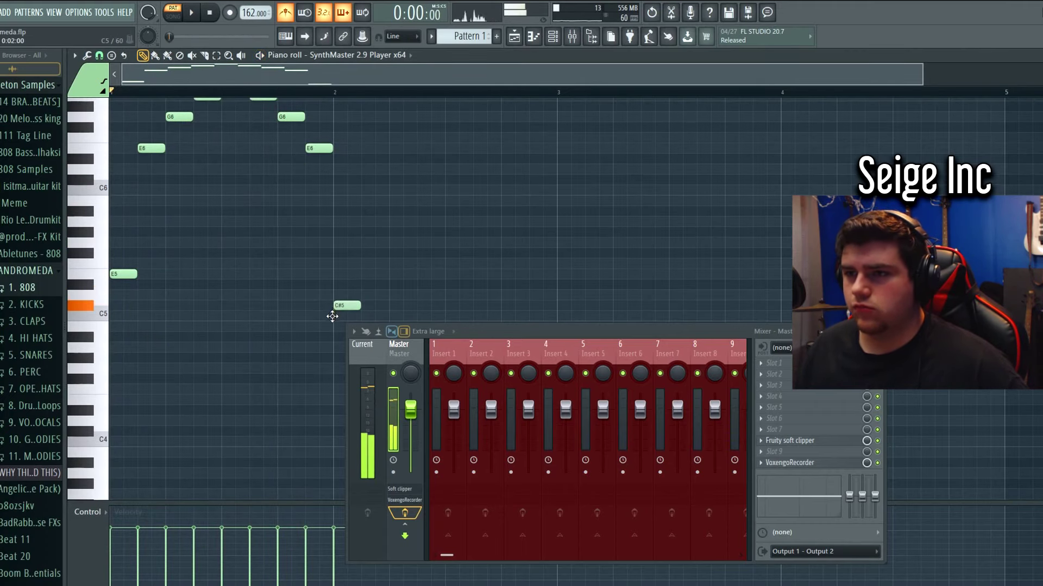
{"action": "left_click_drag", "start_coordinate": [332, 316], "coordinate": [332, 323]}
{"action": "key", "text": "space"}
{"action": "scroll", "coordinate": [344, 295], "scroll_direction": "down", "scroll_amount": 2}
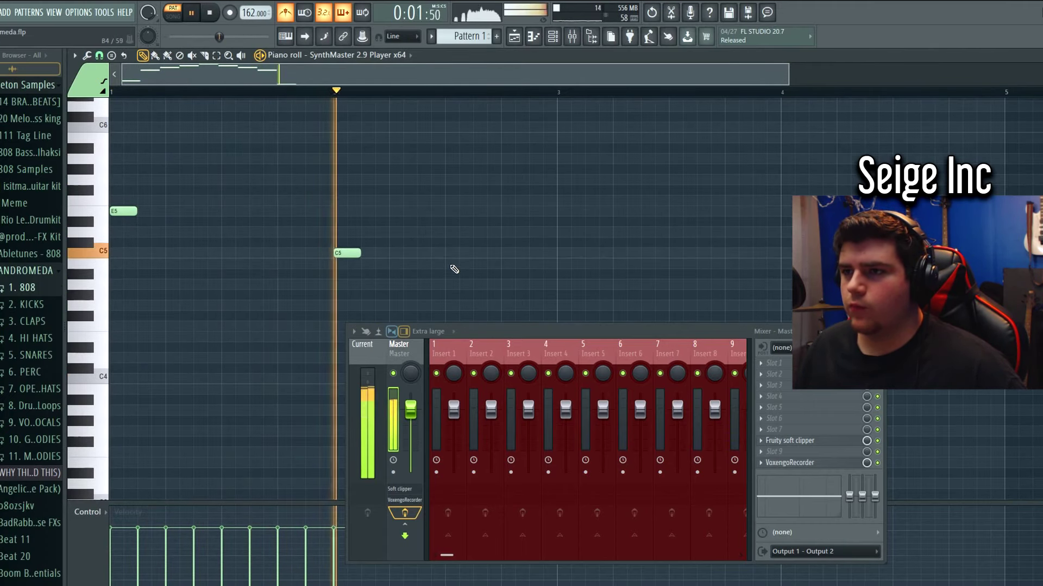
- Add a D5 note halfway through bar 2 and duplicate bar 1's upper E6 to B6 run into bar 2
{"action": "left_click", "coordinate": [448, 233]}
{"action": "left_click_drag", "start_coordinate": [506, 286], "coordinate": [221, 181]}
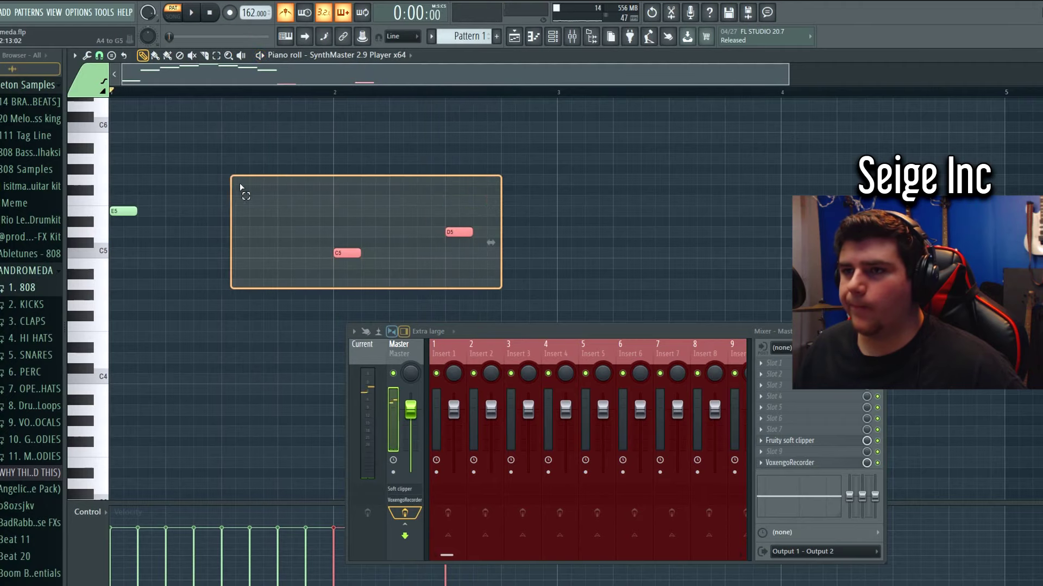
{"action": "scroll", "coordinate": [373, 214], "scroll_direction": "up", "scroll_amount": 4}
{"action": "key", "text": "ctrl+b"}
{"action": "key", "text": "space"}
{"action": "left_click", "coordinate": [352, 262]}
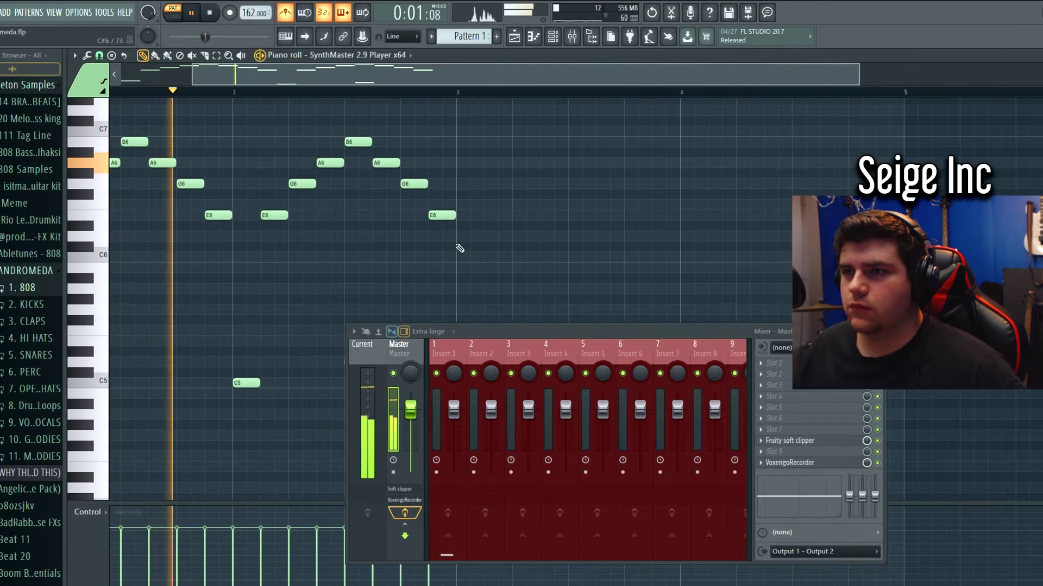
- Replace the upper notes in the second half of bar 2 with G6, A6 and B6, and play the result
{"action": "scroll", "coordinate": [422, 267], "scroll_direction": "left", "scroll_amount": 2}
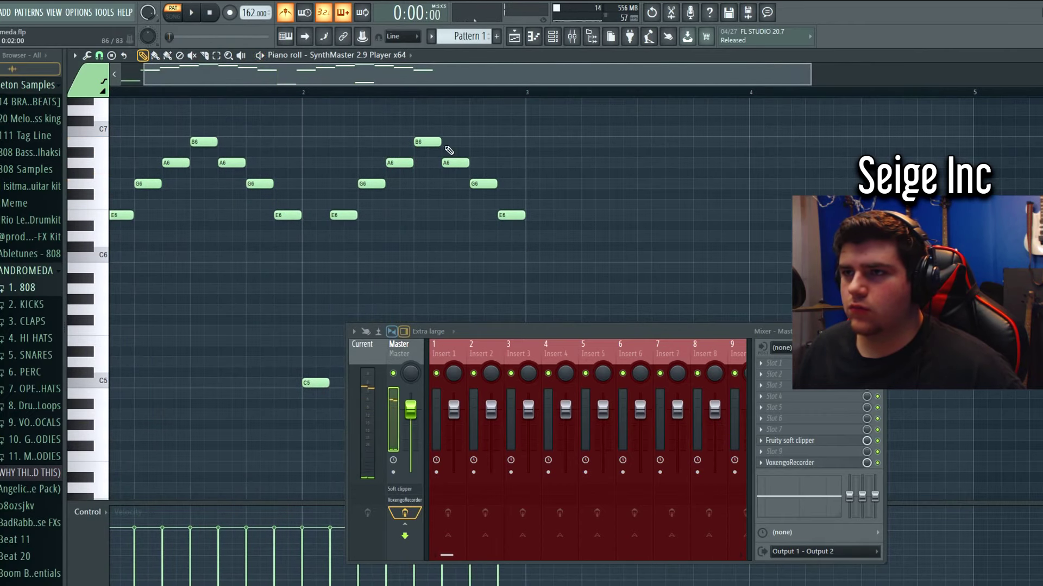
{"action": "key", "text": "space"}
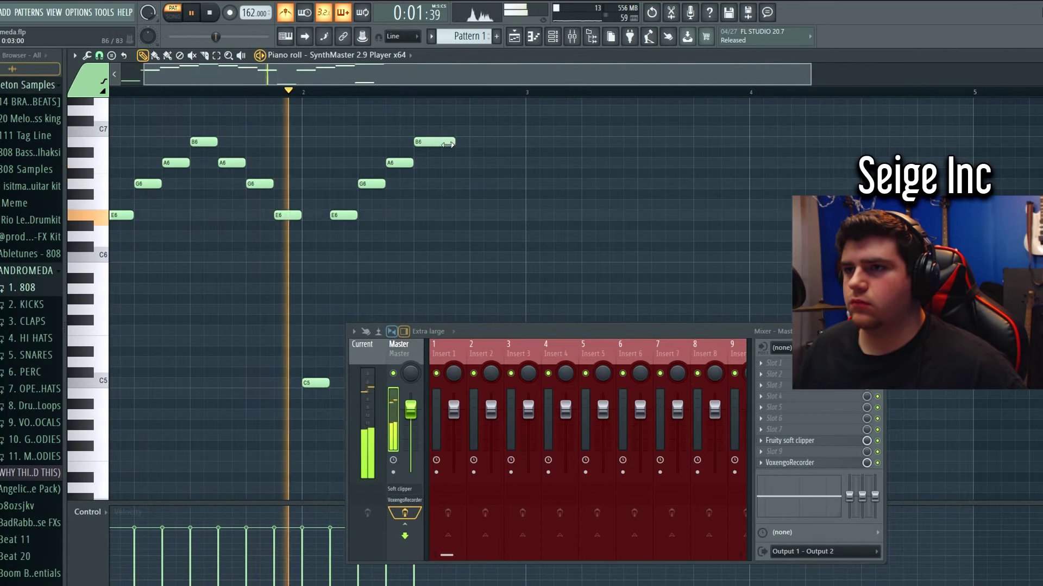
{"action": "key", "text": "space"}
{"action": "left_click_drag", "start_coordinate": [442, 223], "coordinate": [365, 154]}
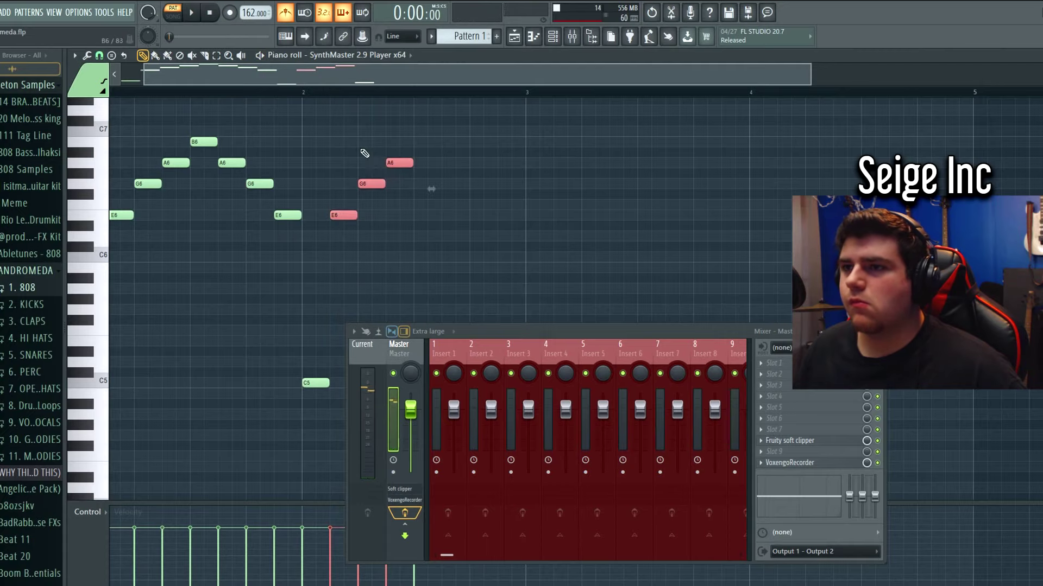
{"action": "left_click_drag", "start_coordinate": [476, 221], "coordinate": [364, 138]}
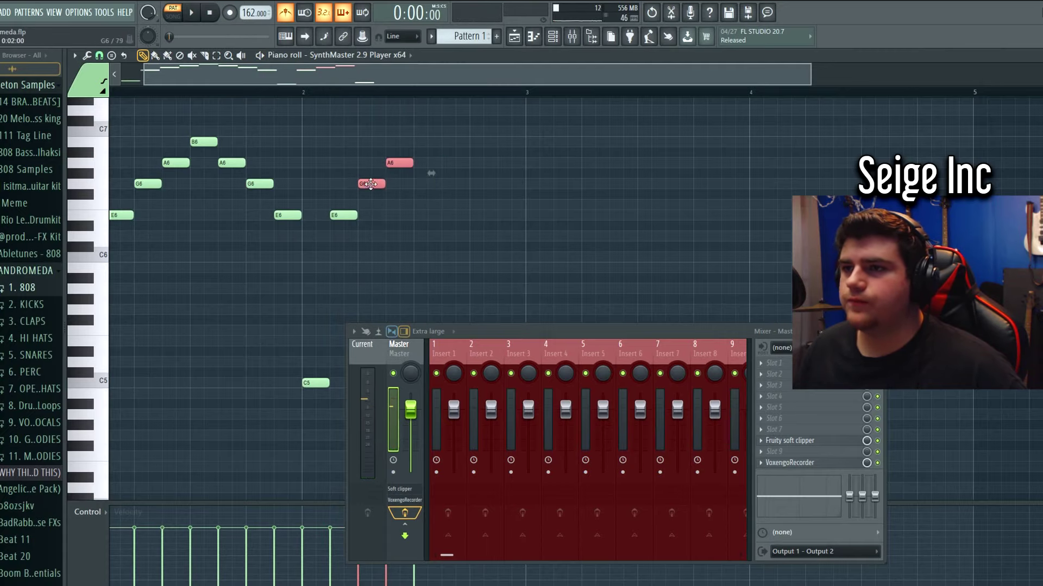
{"action": "key", "text": "space"}
{"action": "left_click", "coordinate": [510, 142]}
{"action": "scroll", "coordinate": [473, 279], "scroll_direction": "up", "scroll_amount": 2}
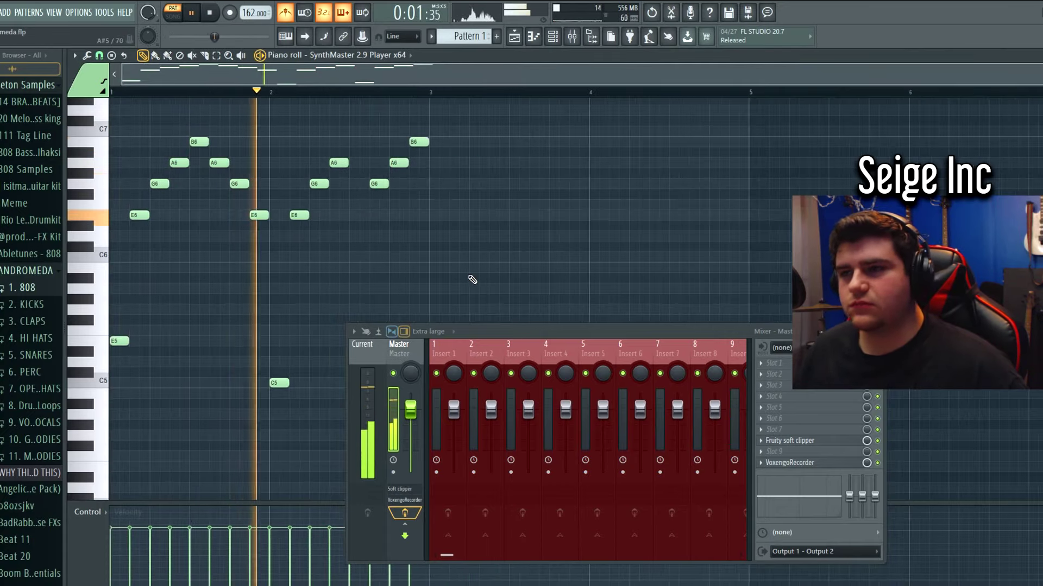
{"action": "scroll", "coordinate": [395, 276], "scroll_direction": "down", "scroll_amount": 2}
{"action": "key", "text": "space"}
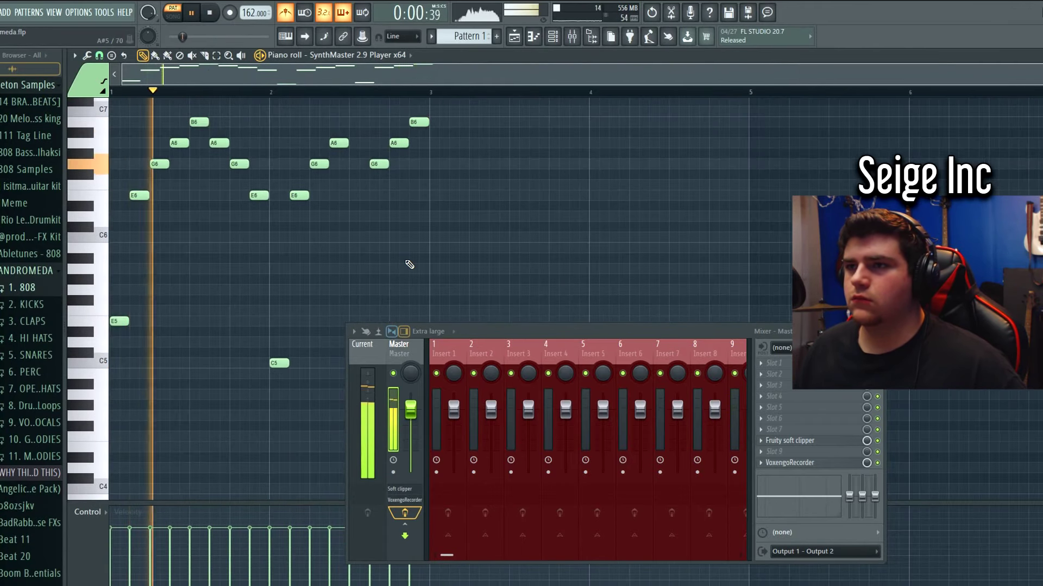
- Duplicate the whole two-bar melody into bars 3 and 4, aligning the copy to the start of bar 3
{"action": "scroll", "coordinate": [459, 289], "scroll_direction": "down", "scroll_amount": 4}
{"action": "left_click_drag", "start_coordinate": [459, 289], "coordinate": [111, 96]}
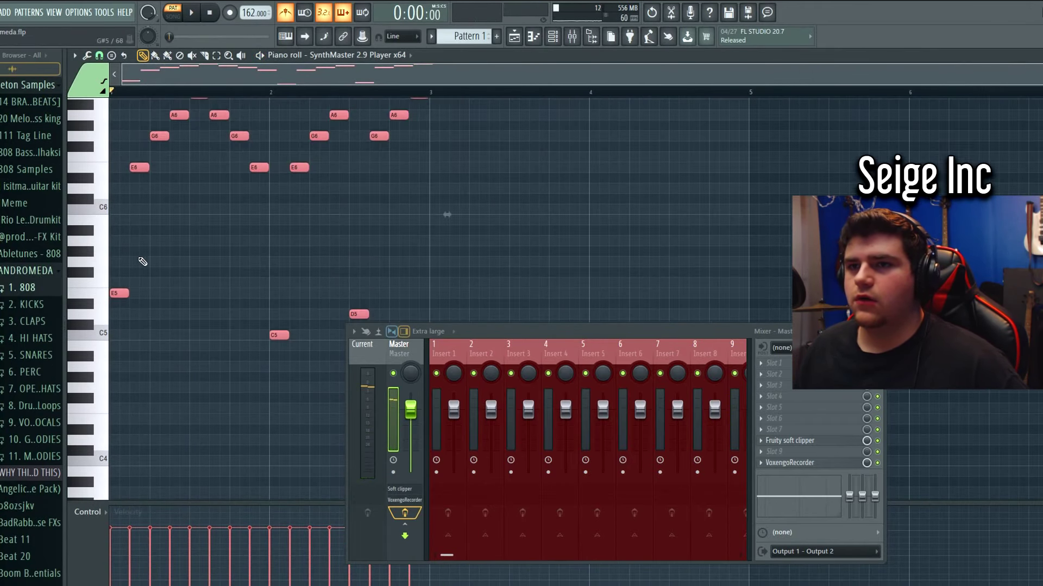
{"action": "scroll", "coordinate": [160, 316], "scroll_direction": "up", "scroll_amount": 2}
{"action": "key", "text": "ctrl+b"}
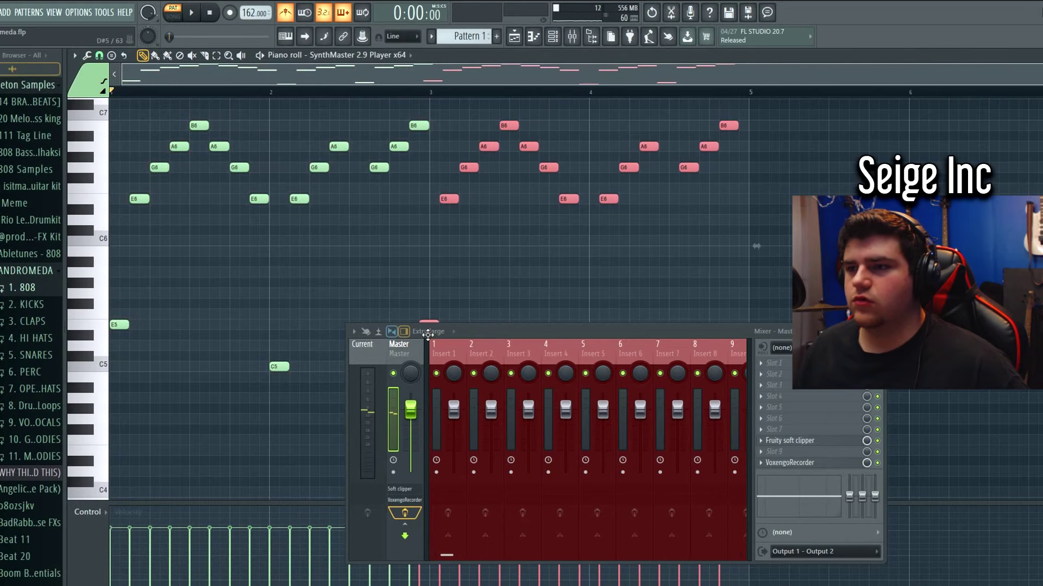
{"action": "key", "text": "space"}
{"action": "key", "text": "ctrl+d"}
{"action": "key", "text": "F9"}
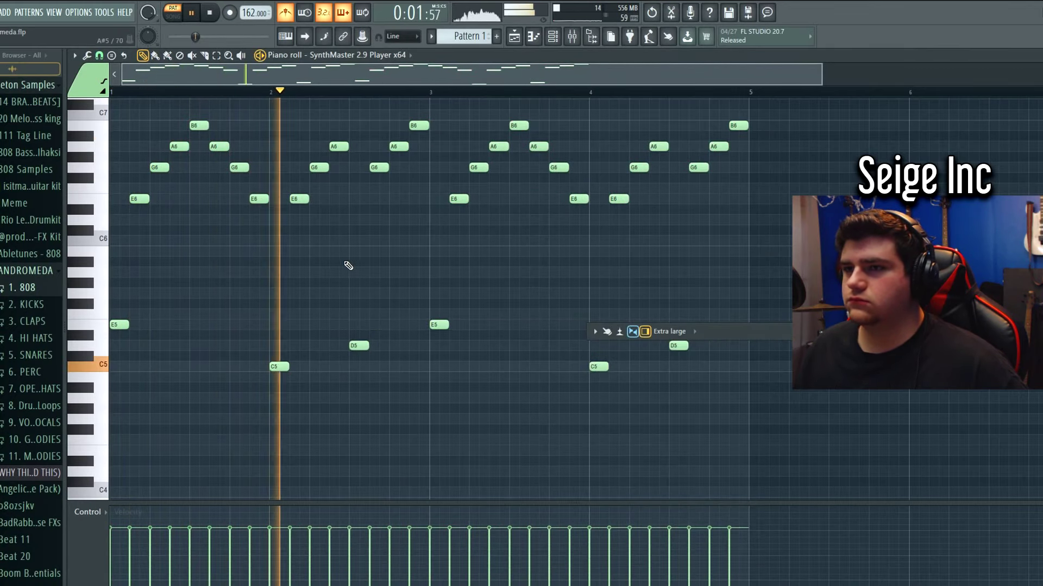
- Set the playback start to bar 3 and play the melody from there
{"action": "scroll", "coordinate": [435, 255], "scroll_direction": "down", "scroll_amount": 1}
{"action": "left_click_drag", "start_coordinate": [549, 277], "coordinate": [380, 304]}
{"action": "key", "text": "space"}
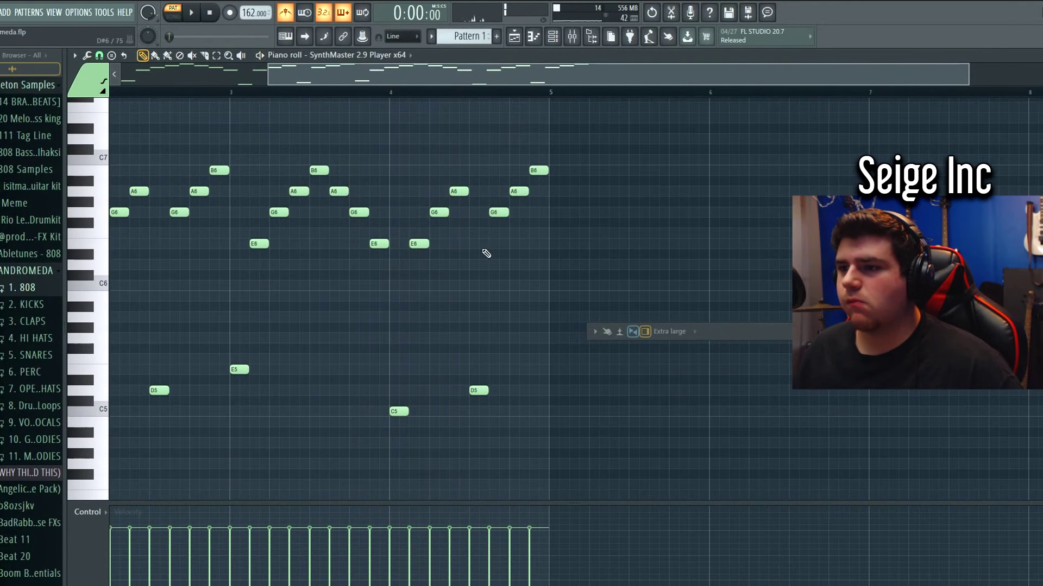
{"action": "left_click", "coordinate": [231, 91]}
{"action": "key", "text": "space"}
- Raise the last three notes of bar 3 to D7, B6 and A6, and listen to the change
{"action": "left_click_drag", "start_coordinate": [338, 173], "coordinate": [335, 131]}
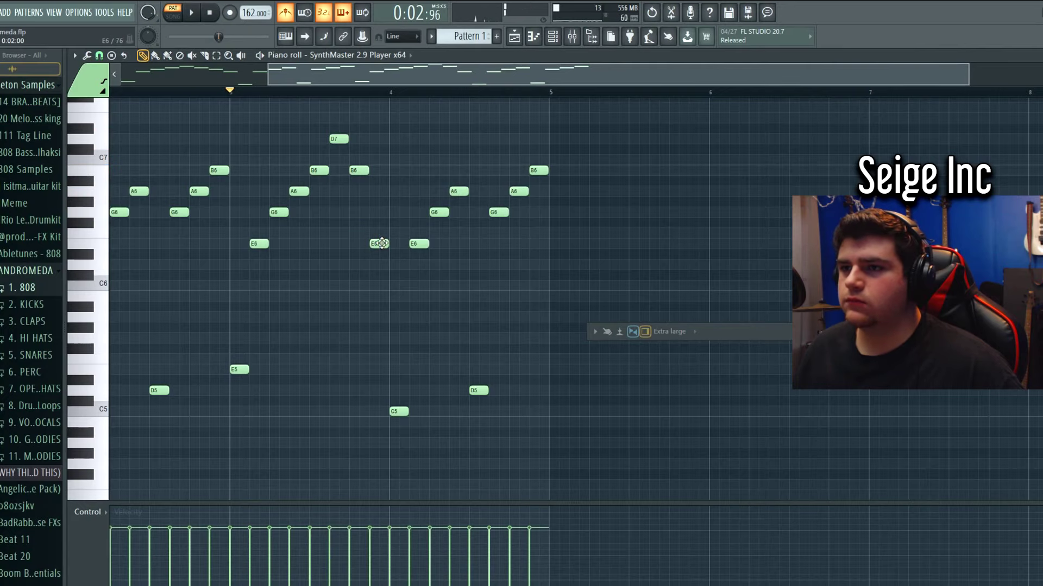
{"action": "left_click_drag", "start_coordinate": [386, 191], "coordinate": [386, 190]}
{"action": "key", "text": "space"}
{"action": "scroll", "coordinate": [435, 326], "scroll_direction": "up", "scroll_amount": 2}
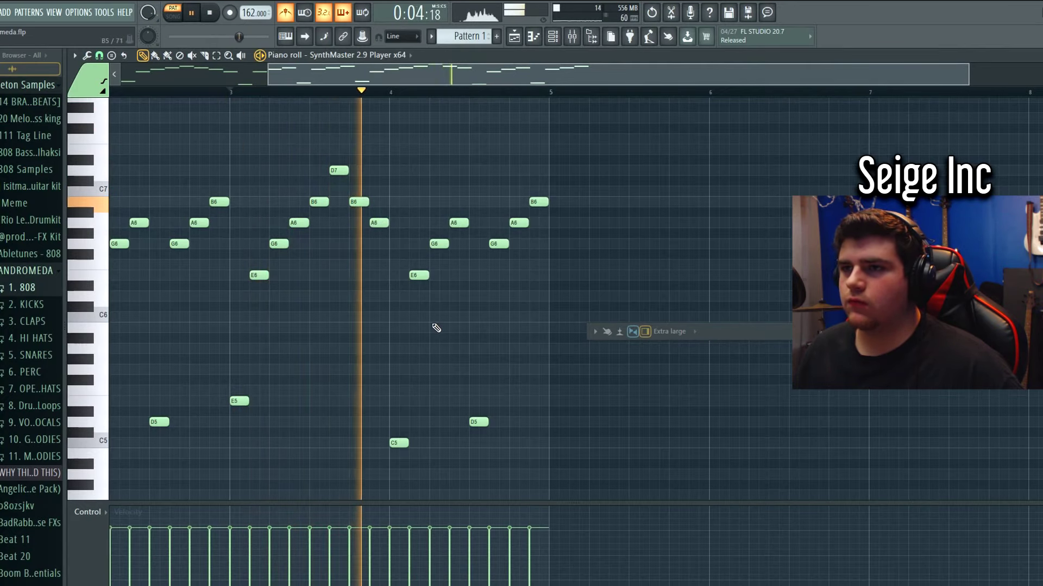
{"action": "left_click_drag", "start_coordinate": [435, 326], "coordinate": [386, 311]}
{"action": "key", "text": "space"}
{"action": "key", "text": "space"}
- Change the last three notes of bar 4 to B6, A6 and G6 while checking them in playback
{"action": "scroll", "coordinate": [434, 310], "scroll_direction": "up", "scroll_amount": 3}
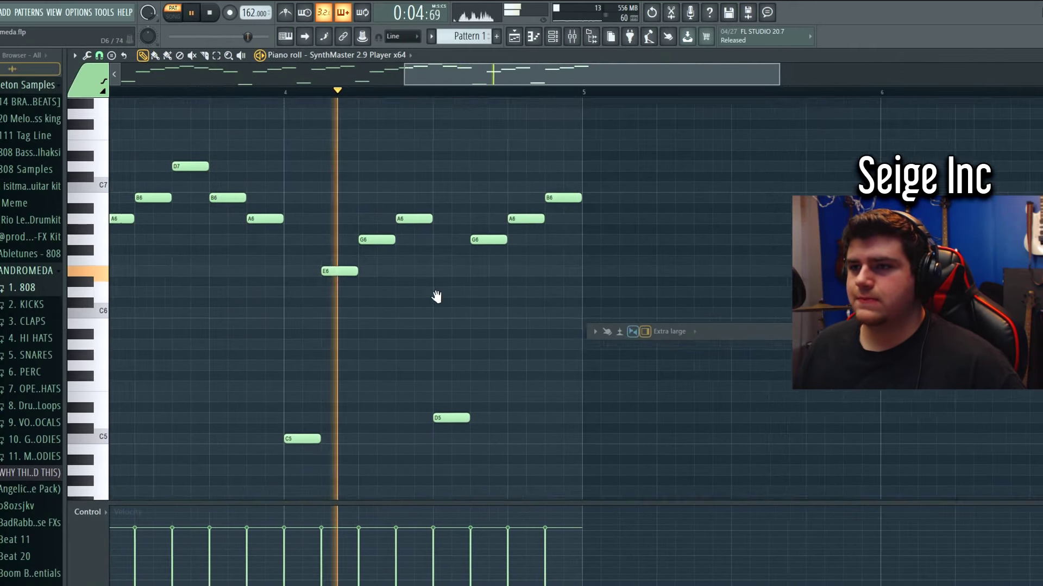
{"action": "key", "text": "space"}
{"action": "left_click_drag", "start_coordinate": [501, 245], "coordinate": [500, 212]}
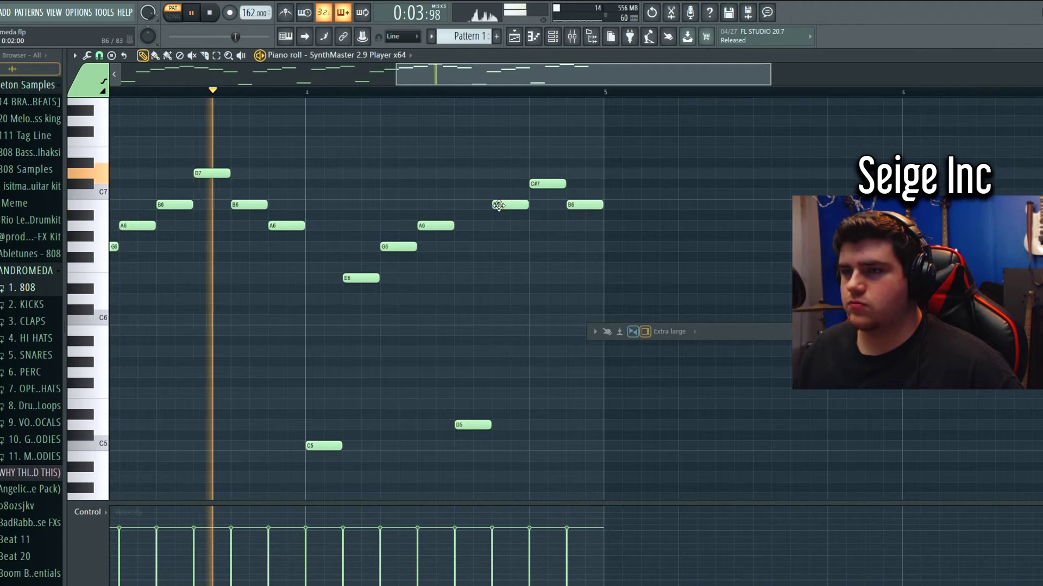
{"action": "key", "text": "space"}
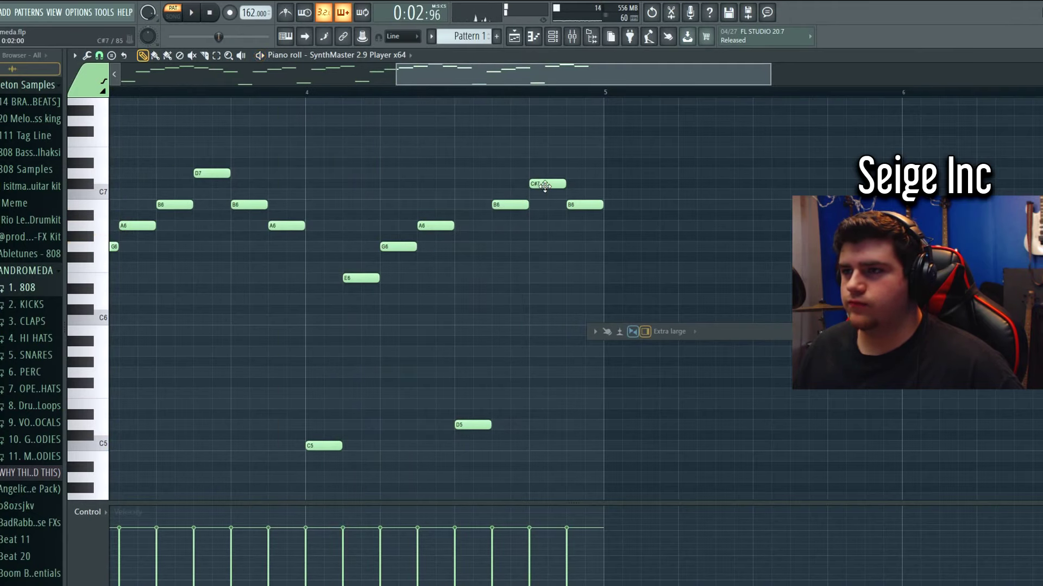
{"action": "left_click_drag", "start_coordinate": [581, 206], "coordinate": [581, 248]}
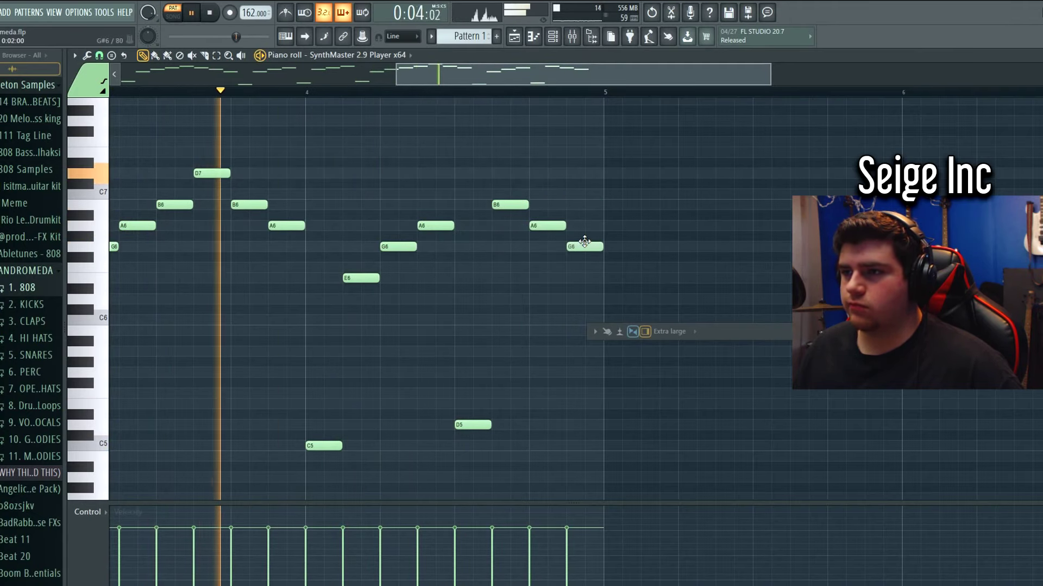
{"action": "scroll", "coordinate": [539, 251], "scroll_direction": "down", "scroll_amount": 3}
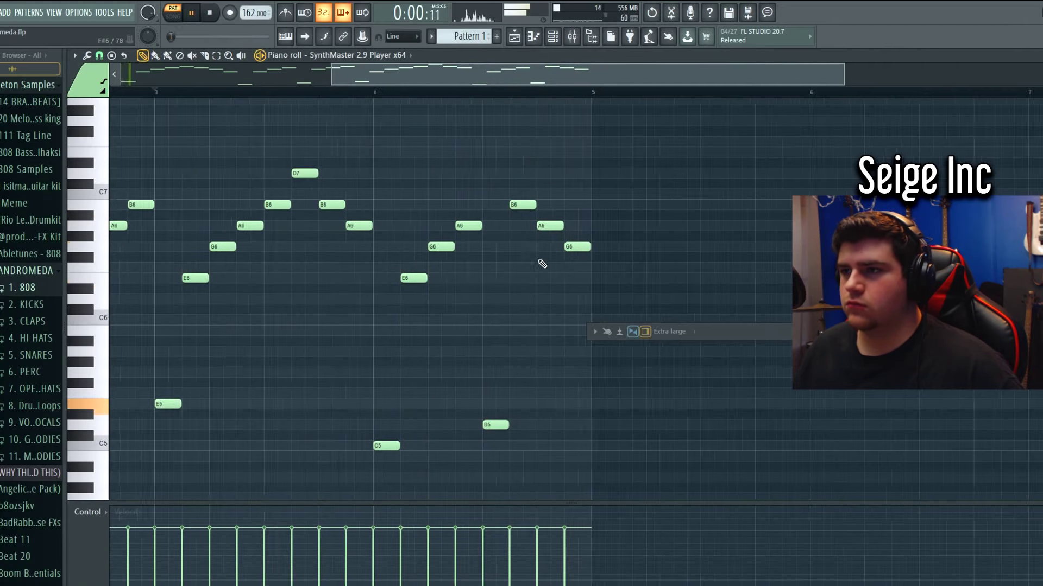
- Select the entire four-bar melody and duplicate it into bars 5 to 8
{"action": "left_click_drag", "start_coordinate": [680, 492], "coordinate": [112, 127]}
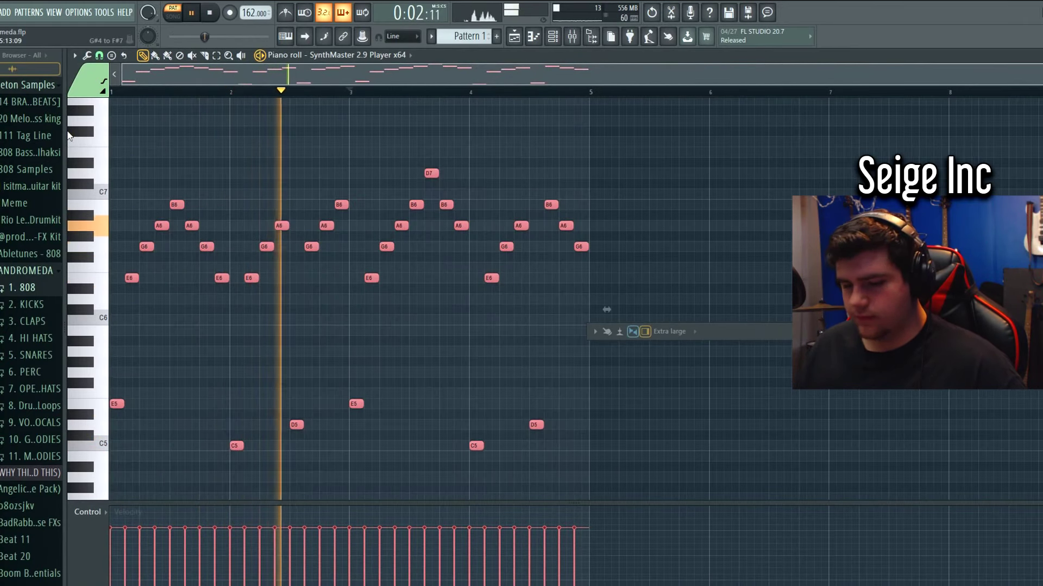
{"action": "key", "text": "ctrl+b"}
{"action": "key", "text": "space"}
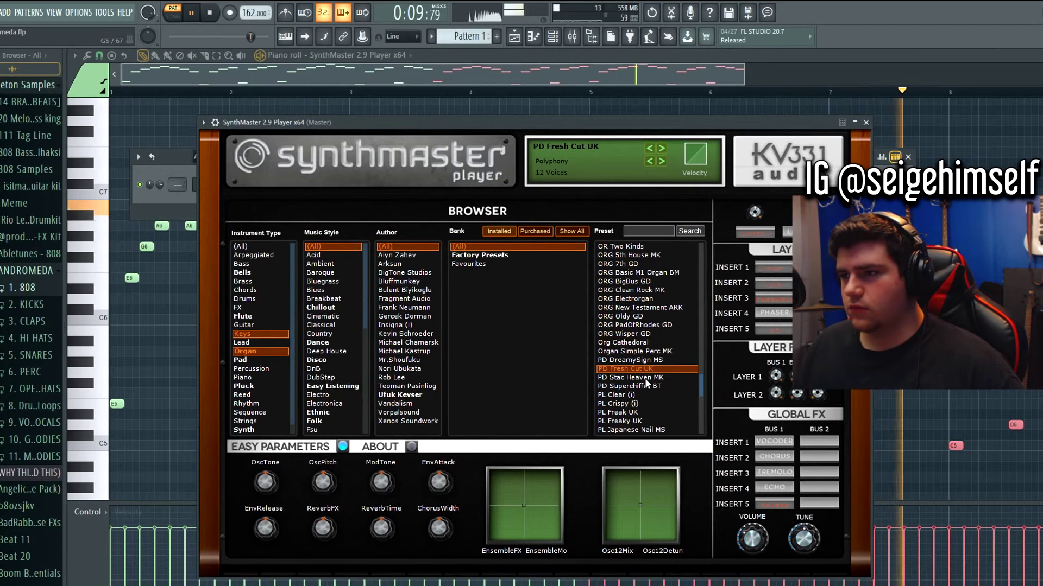
- Set the PD Fresh Cut UK preset's polyphony to 64 voices, listen to the melody and hide the SynthMaster window
{"action": "scroll", "coordinate": [639, 377], "scroll_direction": "down", "scroll_amount": 3}
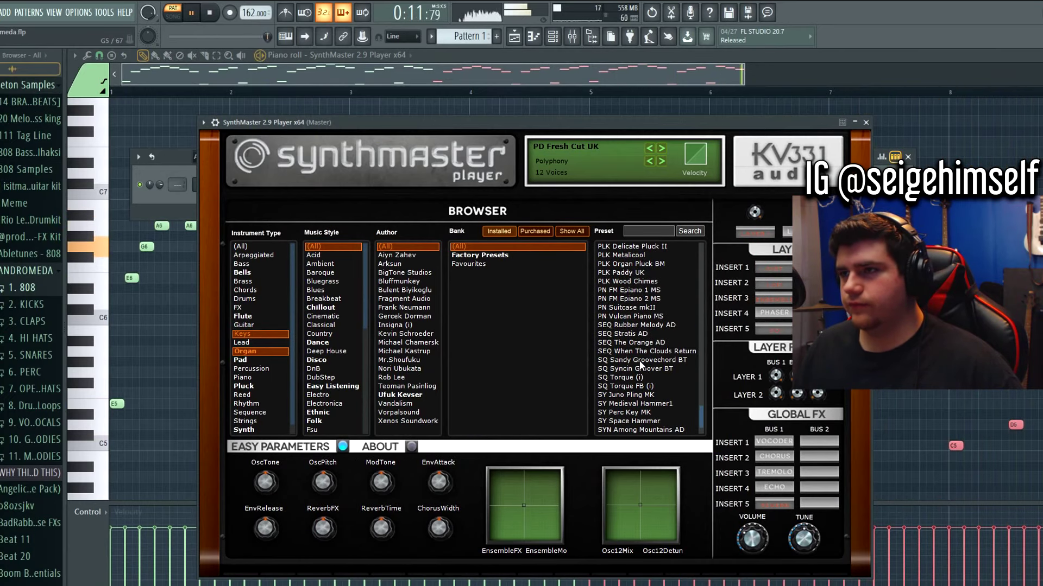
{"action": "scroll", "coordinate": [640, 360], "scroll_direction": "up", "scroll_amount": 5}
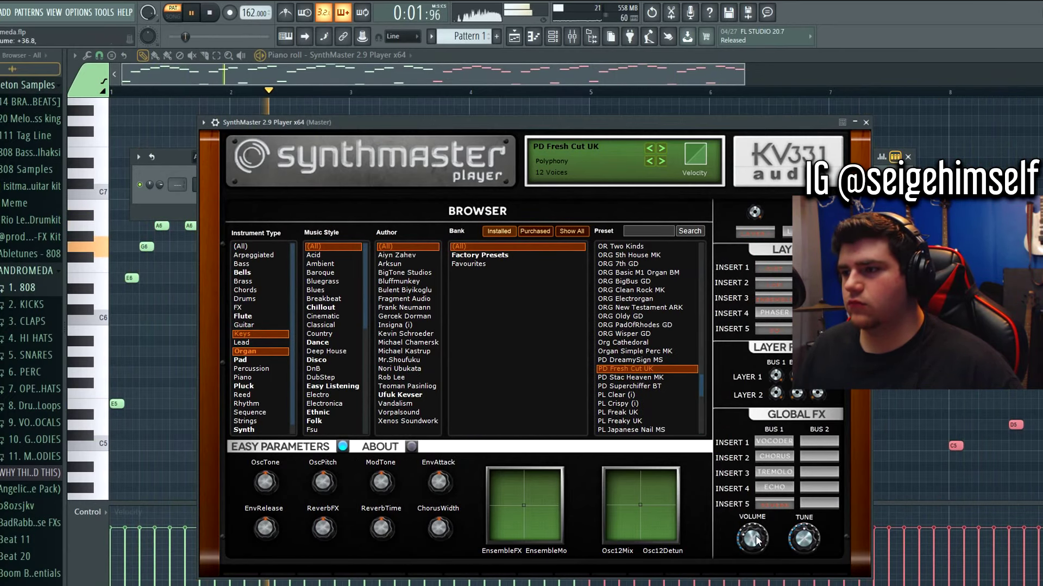
{"action": "left_click", "coordinate": [607, 183]}
{"action": "left_click", "coordinate": [588, 353]}
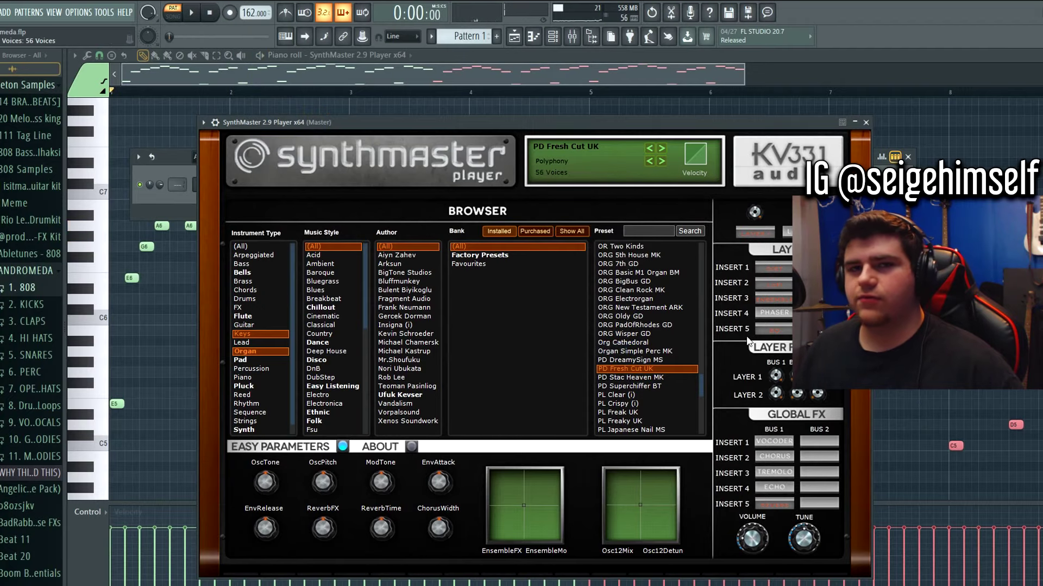
{"action": "key", "text": "space"}
{"action": "left_click", "coordinate": [553, 173]}
{"action": "left_click", "coordinate": [583, 373]}
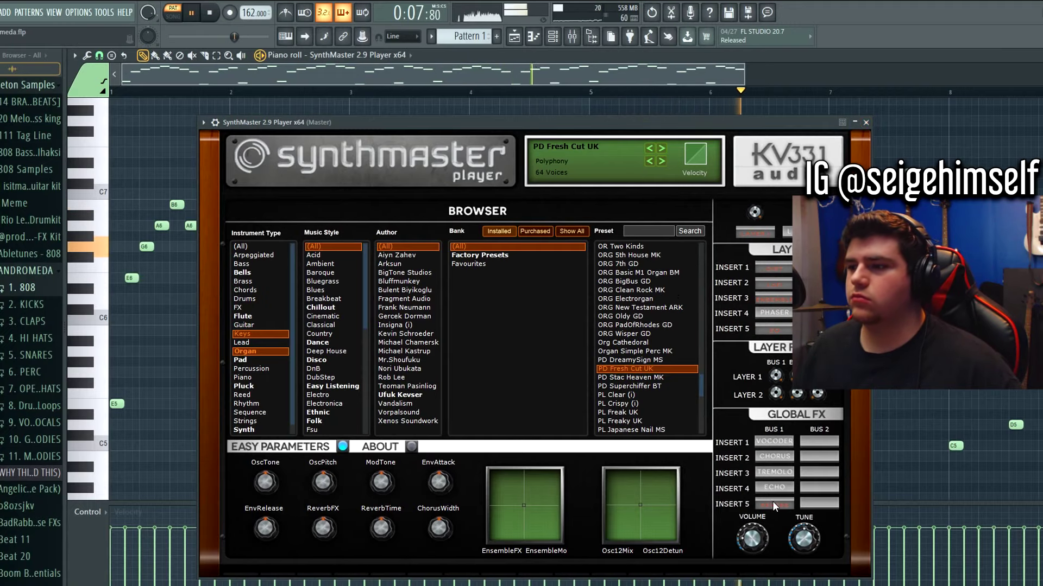
{"action": "left_click", "coordinate": [854, 123]}
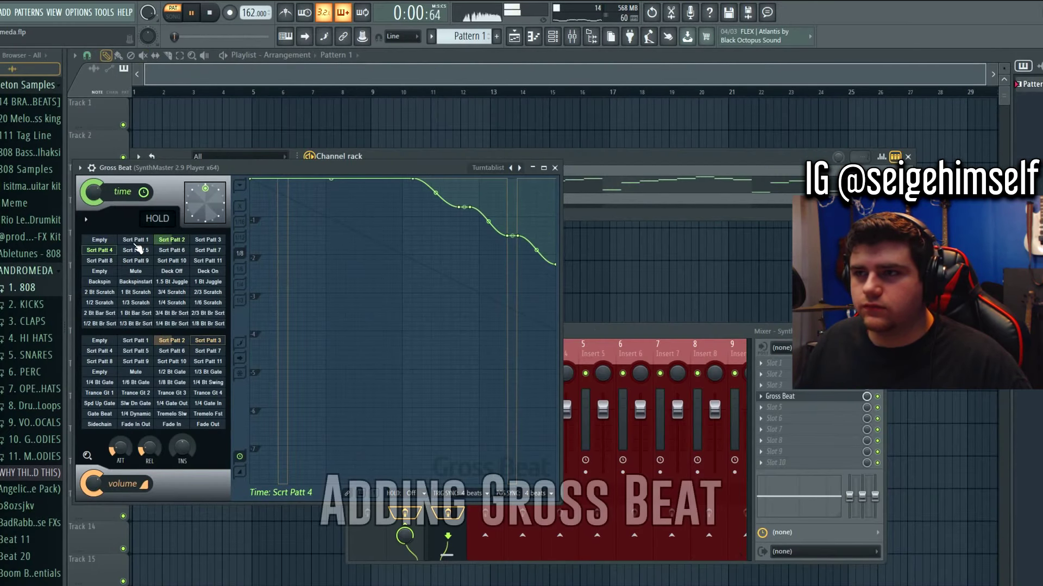
- Set Gross Beat's time pattern to Scrt Patt 2 on the SynthMaster mixer track
{"action": "left_click", "coordinate": [174, 241]}
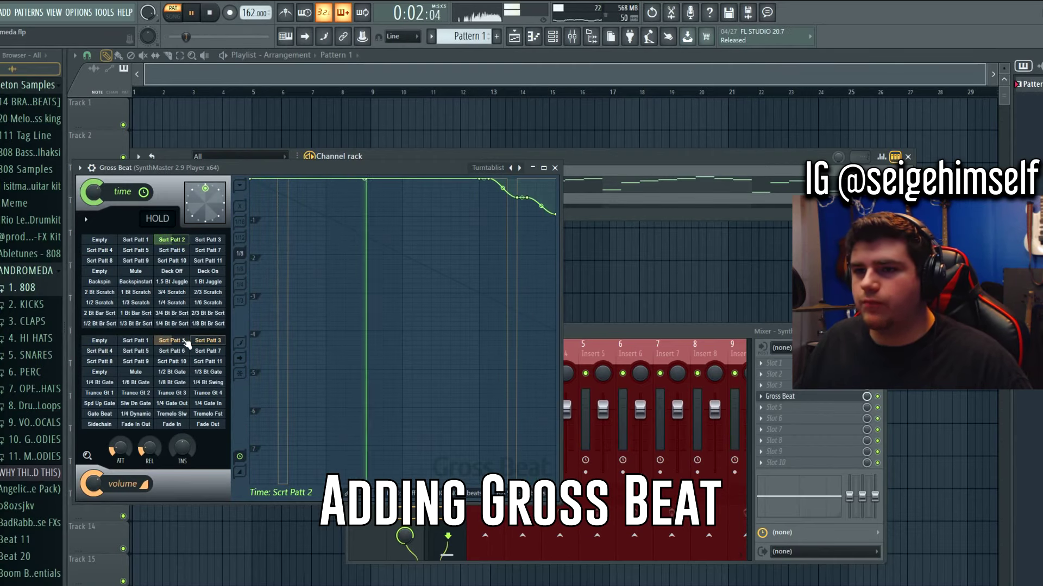
- Compare Gross Beat's Empty volume pattern with Scrt Patt 2, keep Scrt Patt 2 and close the plugin window
{"action": "key", "text": "space"}
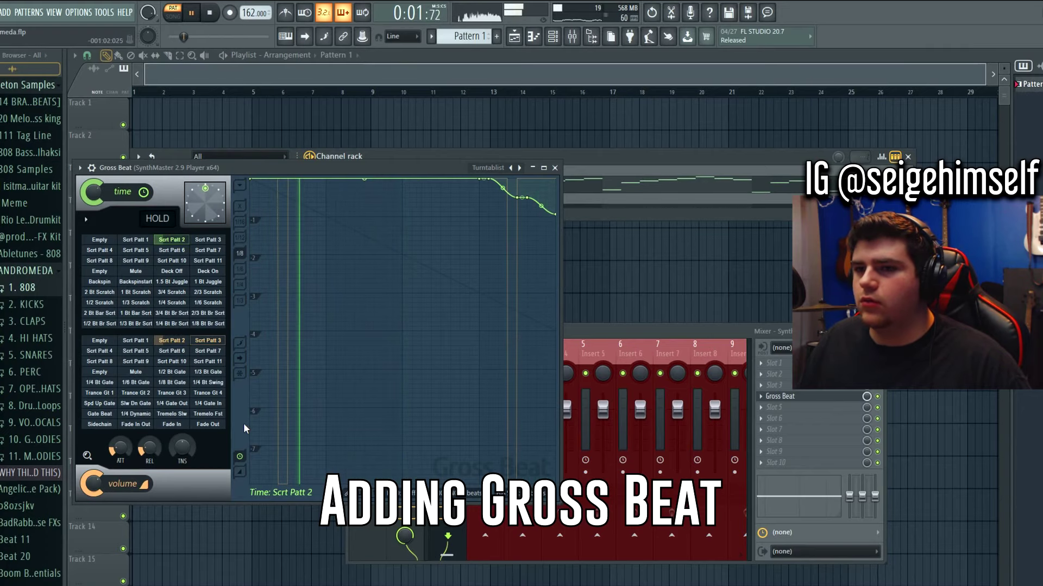
{"action": "key", "text": "space"}
{"action": "left_click", "coordinate": [100, 341]}
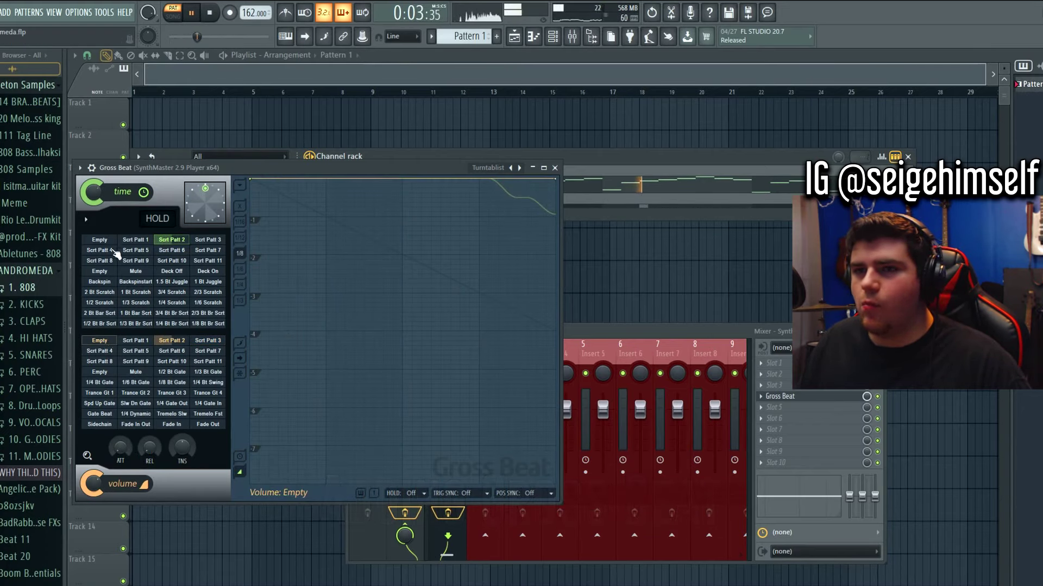
{"action": "left_click", "coordinate": [172, 341]}
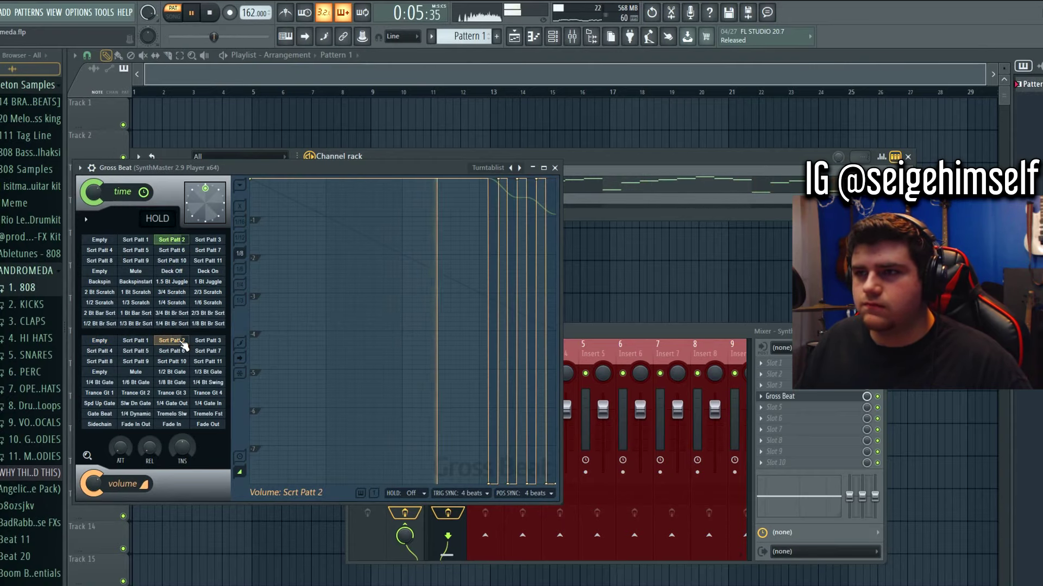
{"action": "key", "text": "space"}
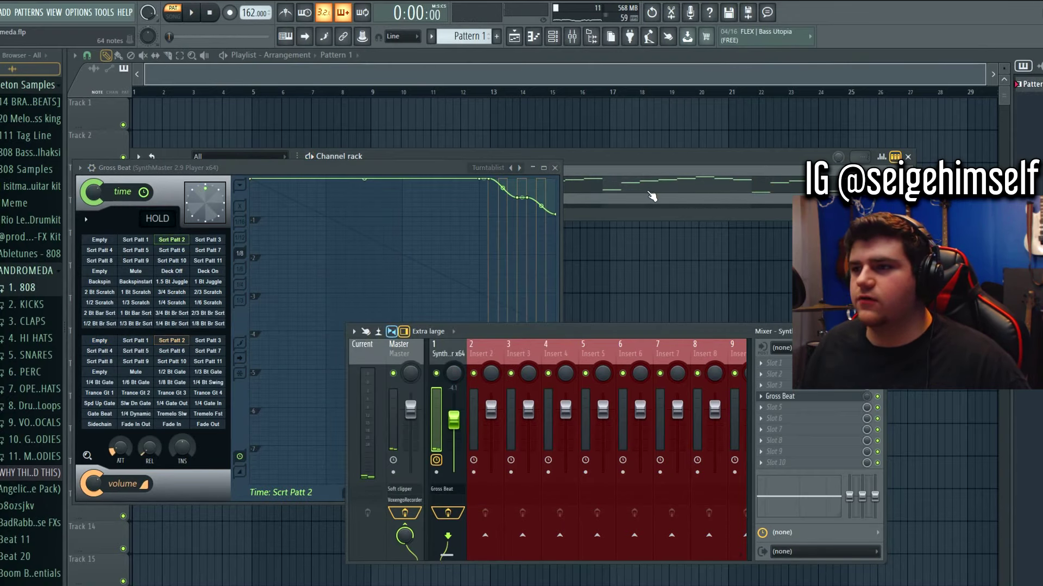
{"action": "left_click", "coordinate": [555, 168]}
{"action": "left_click_drag", "start_coordinate": [672, 332], "coordinate": [754, 357]}
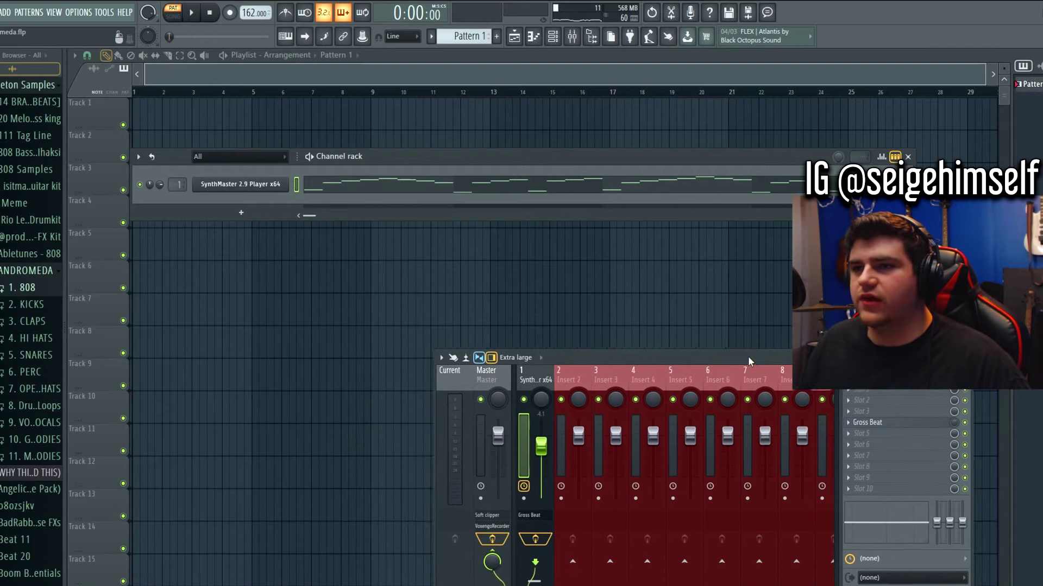
- Audition the Andromeda clap samples and add Clap 1 to the channel rack as a new channel
{"action": "left_click", "coordinate": [28, 323]}
{"action": "left_click", "coordinate": [35, 370]}
{"action": "left_click", "coordinate": [38, 354]}
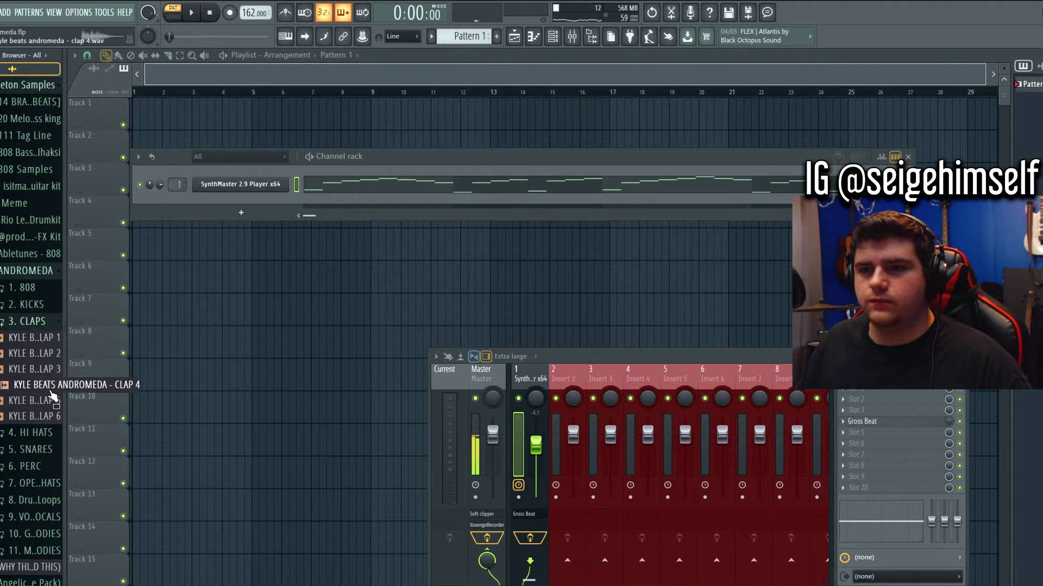
{"action": "left_click_drag", "start_coordinate": [32, 338], "coordinate": [260, 201]}
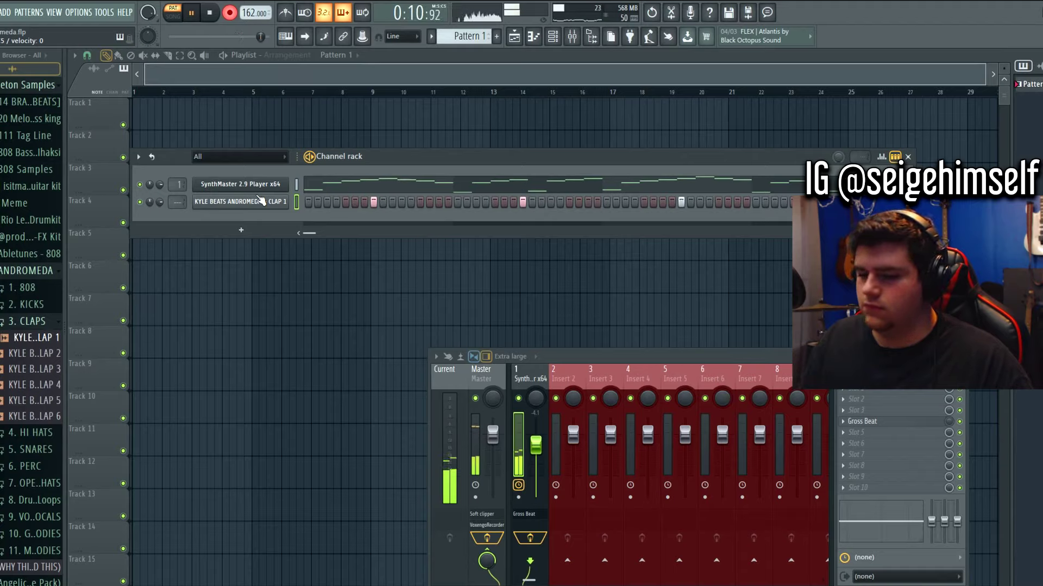
- Finish recording the Clap 1 hits and snap all of them to the grid in the piano roll
{"action": "key", "text": "space"}
{"action": "key", "text": "F7"}
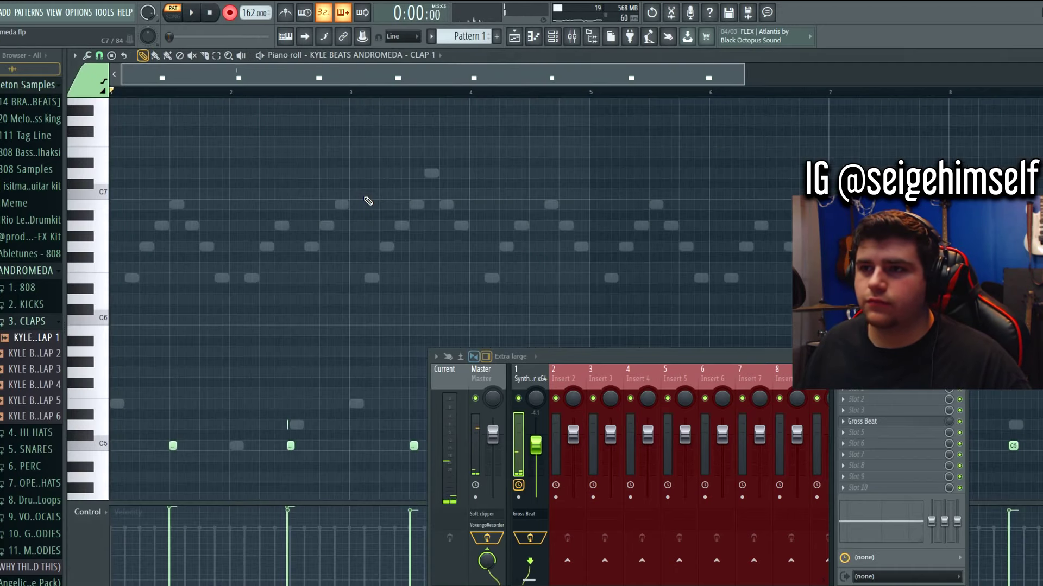
{"action": "key", "text": "ctrl+a"}
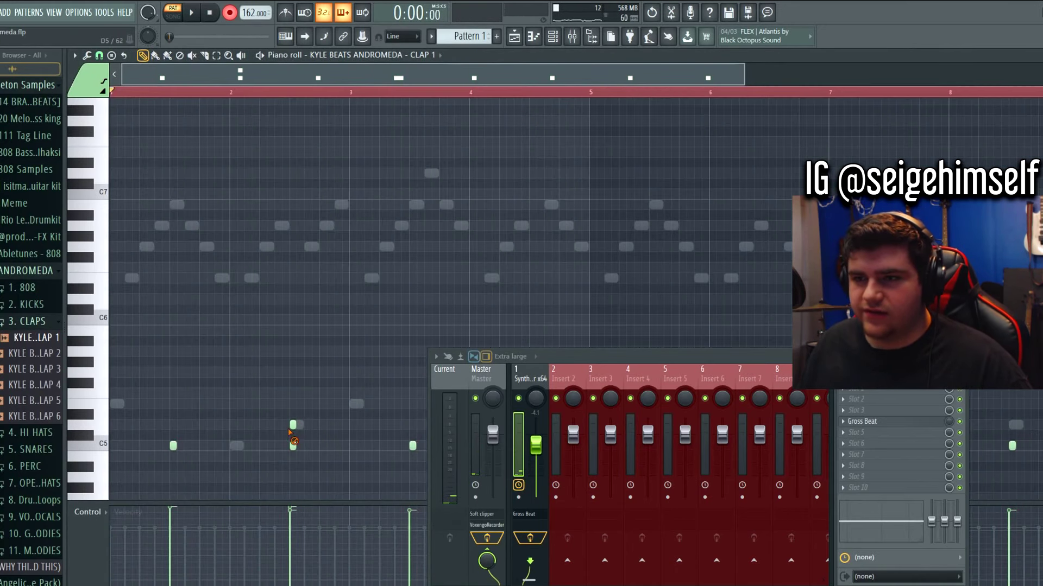
{"action": "key", "text": "space"}
{"action": "scroll", "coordinate": [297, 386], "scroll_direction": "down", "scroll_amount": 2}
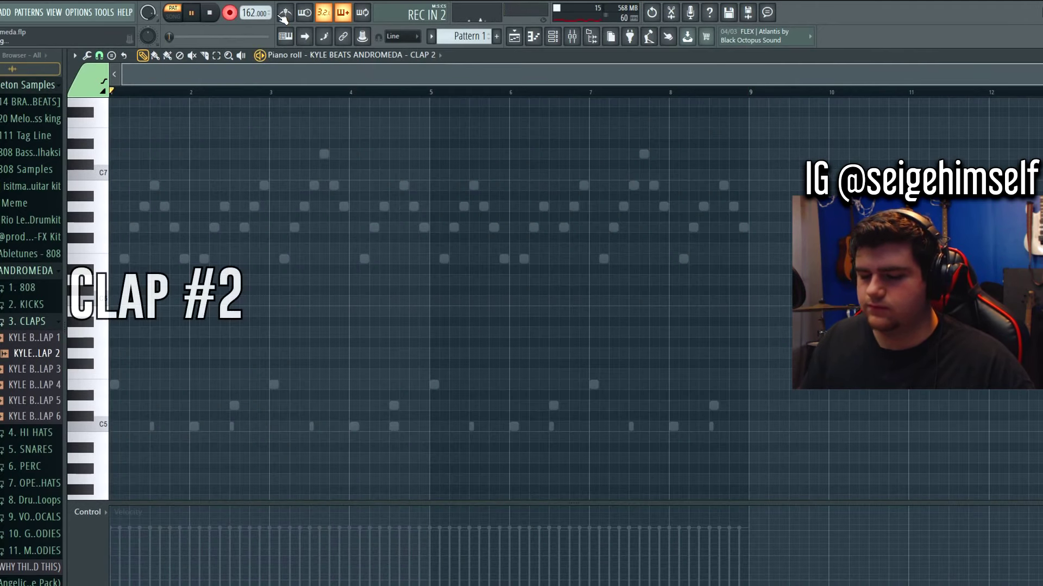
- Record Clap 2 hits on C5 across the eight bars, snap them to the grid and play them back
{"action": "key", "text": "space"}
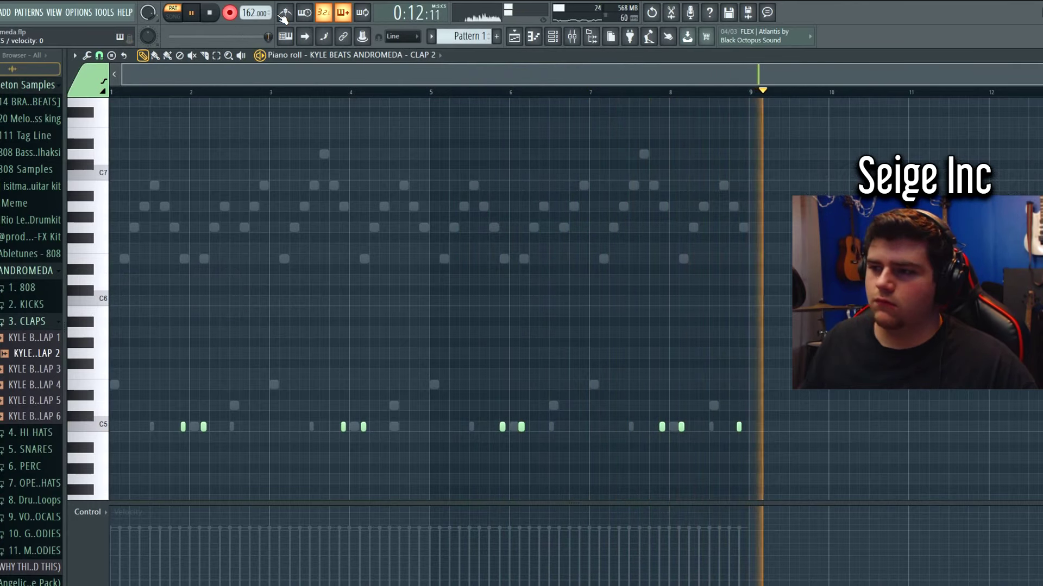
{"action": "key", "text": "space"}
{"action": "key", "text": "ctrl+a"}
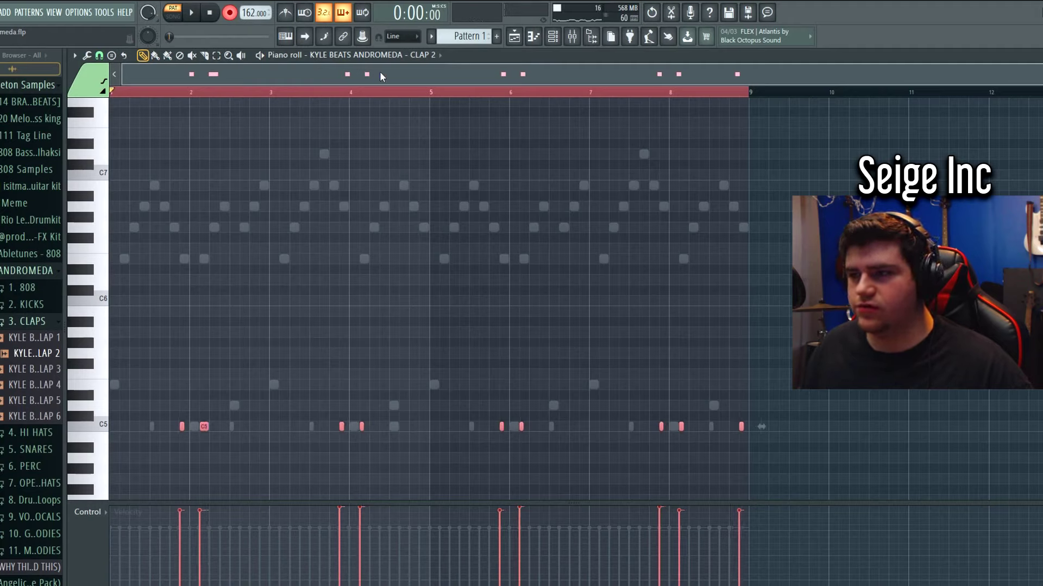
{"action": "key", "text": "space"}
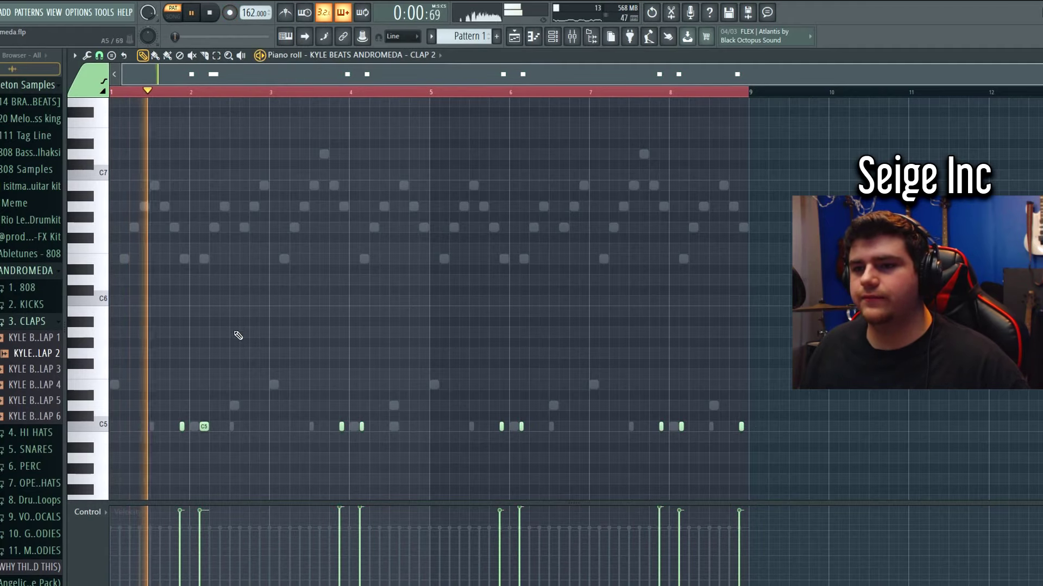
- Level the velocities of the Clap 2 notes and add the "ok then" snare sample as a new channel
{"action": "mouse_move", "coordinate": [861, 577]}
{"action": "left_mouse_down"}
{"action": "mouse_move", "coordinate": [349, 568]}
{"action": "mouse_move", "coordinate": [233, 536]}
{"action": "left_mouse_up"}
{"action": "left_click_drag", "start_coordinate": [158, 530], "coordinate": [855, 531]}
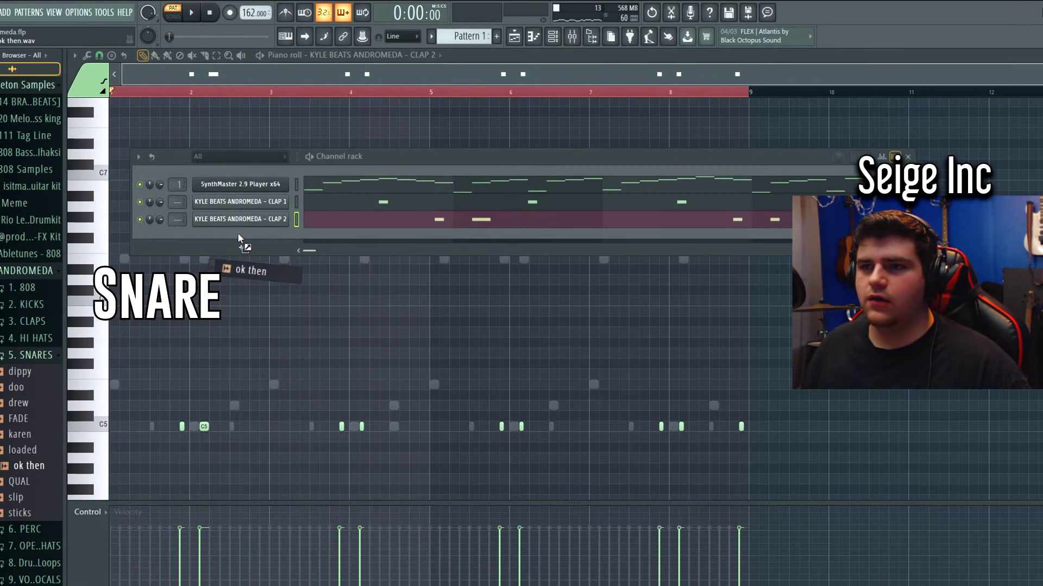
{"action": "left_click_drag", "start_coordinate": [238, 234], "coordinate": [239, 237]}
{"action": "left_click", "coordinate": [47, 358]}
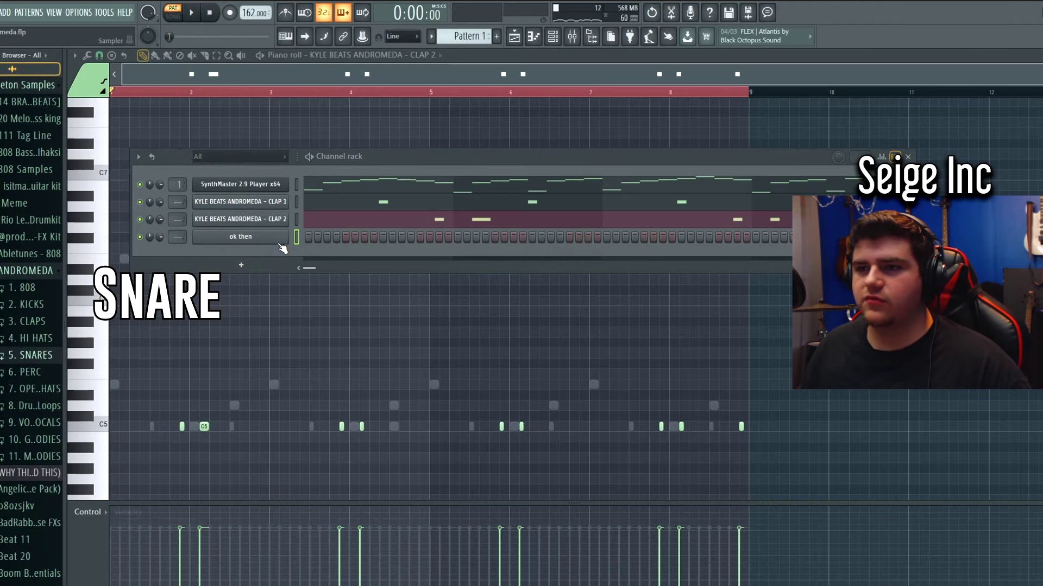
- Record the "ok then" snare live on C5 across the eight bars with its piano roll open
{"action": "key", "text": "space"}
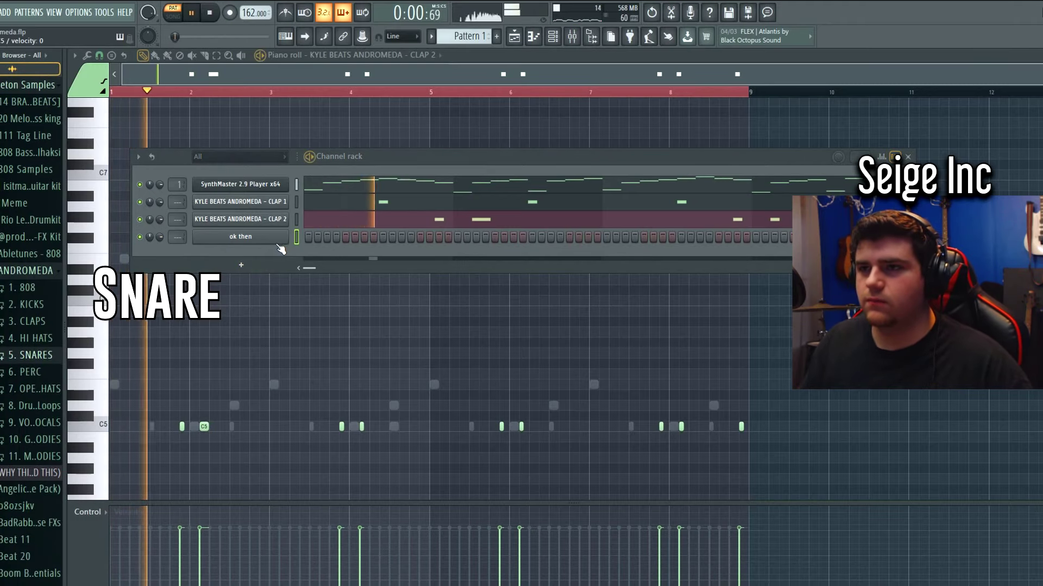
{"action": "key", "text": "space"}
{"action": "key", "text": "space"}
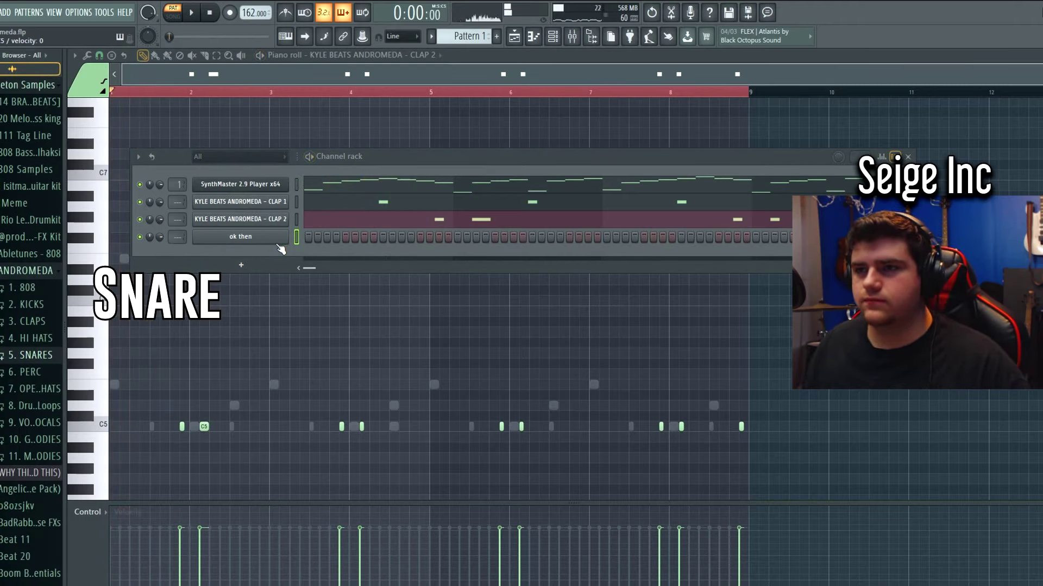
{"action": "key", "text": "F7"}
{"action": "key", "text": "z"}
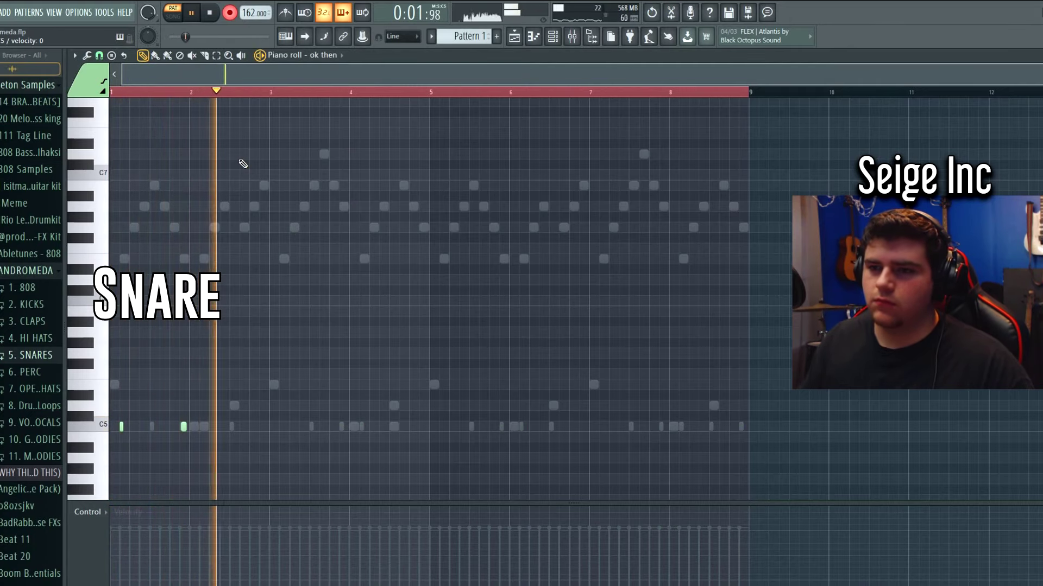
{"action": "key", "text": "z"}
{"action": "key", "text": "z"}
{"action": "key", "text": "z"}
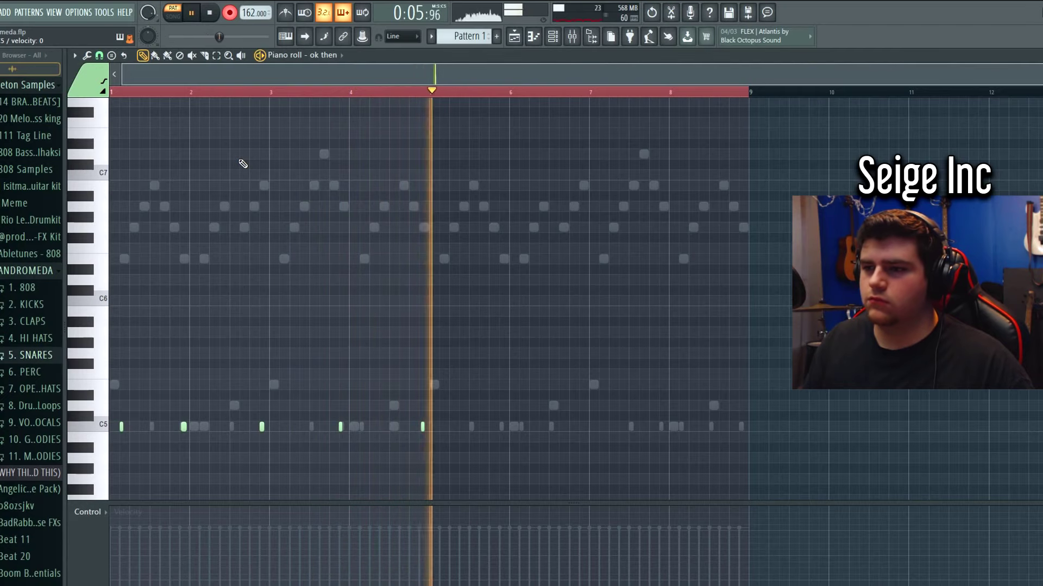
{"action": "key", "text": "z"}
{"action": "key", "text": "z"}
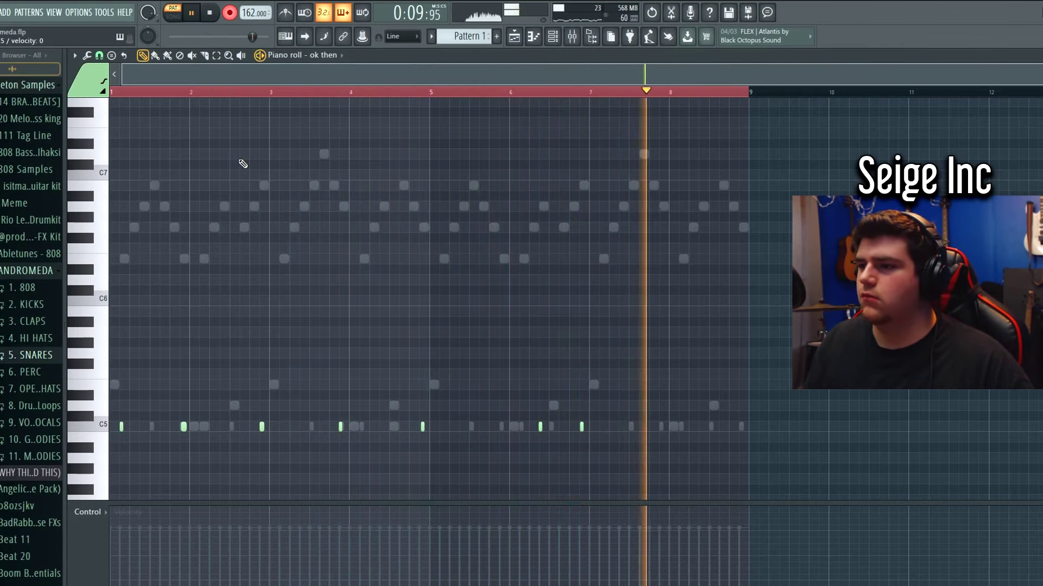
{"action": "key", "text": "z"}
{"action": "key", "text": "z"}
{"action": "key", "text": "space"}
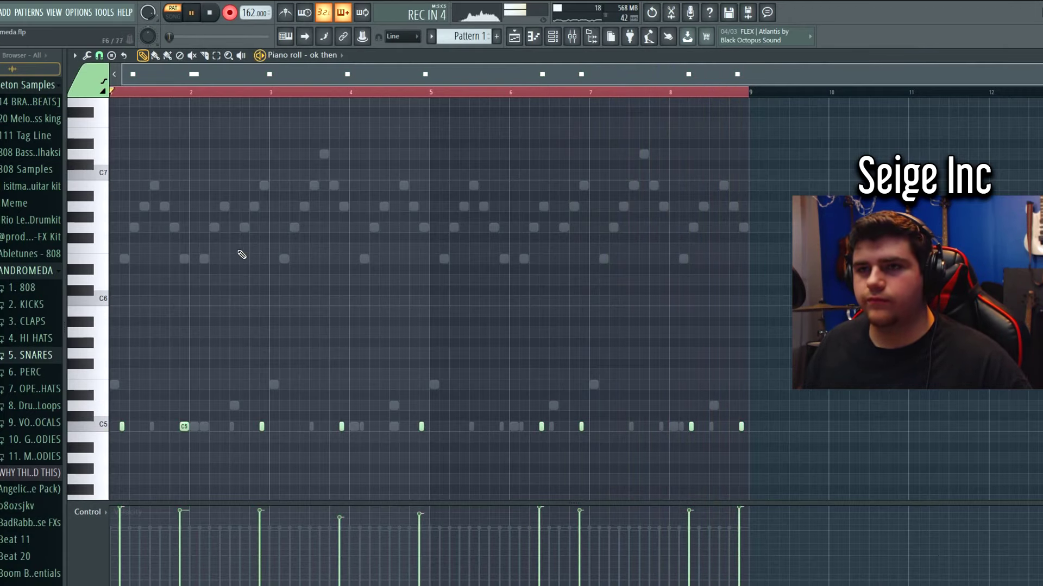
- Turn off recording and thin out the snare notes during playback, keeping one hit each in bars 1, 2, 5 and 6
{"action": "key", "text": "r"}
{"action": "key", "text": "space"}
{"action": "scroll", "coordinate": [373, 295], "scroll_direction": "up", "scroll_amount": 3}
{"action": "scroll", "coordinate": [372, 295], "scroll_direction": "down", "scroll_amount": 1}
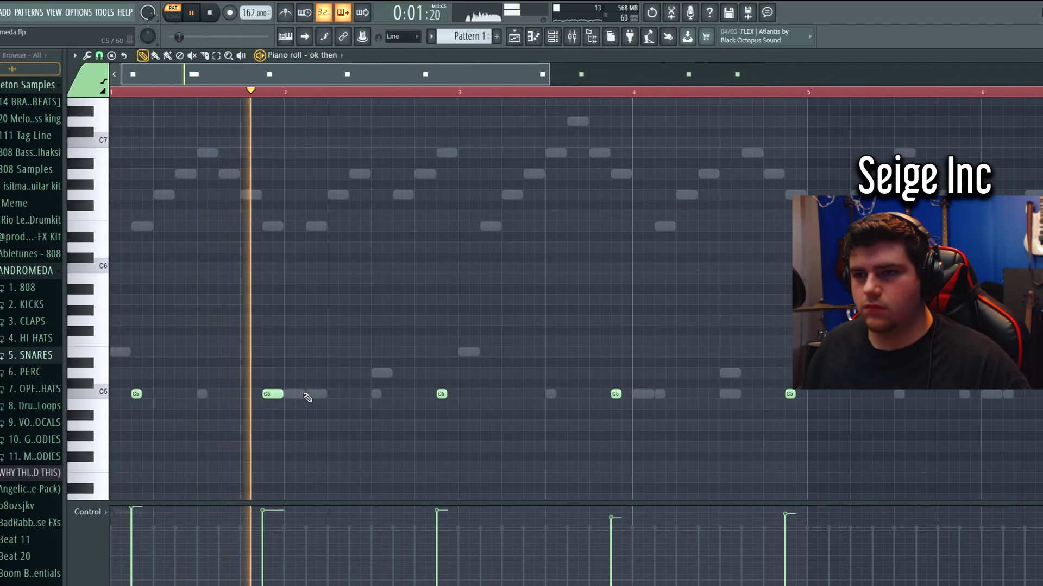
{"action": "right_click", "coordinate": [274, 392]}
{"action": "key", "text": "space"}
{"action": "key", "text": "space"}
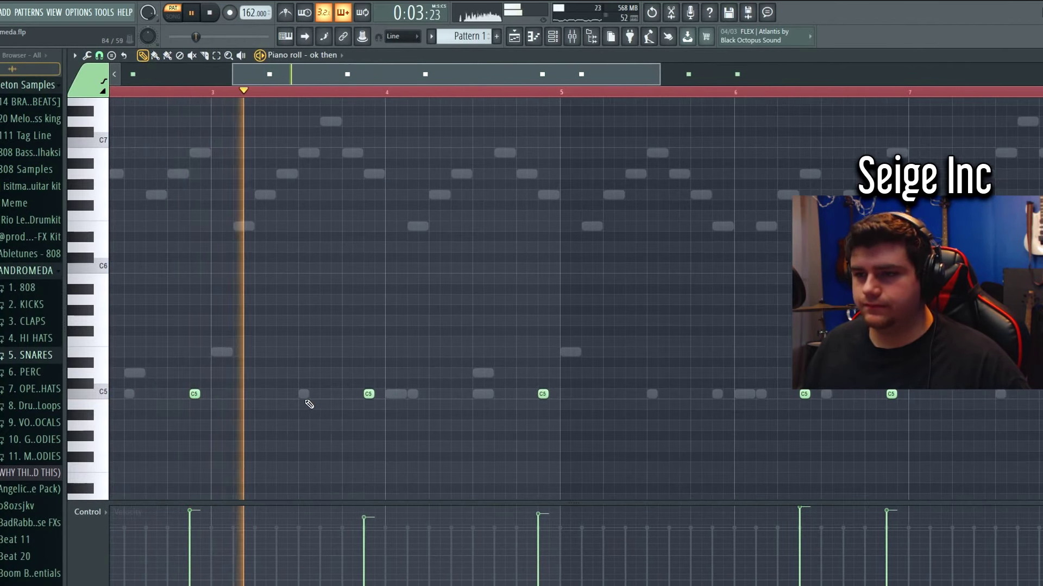
{"action": "scroll", "coordinate": [302, 397], "scroll_direction": "down", "scroll_amount": 2}
{"action": "key", "text": "space"}
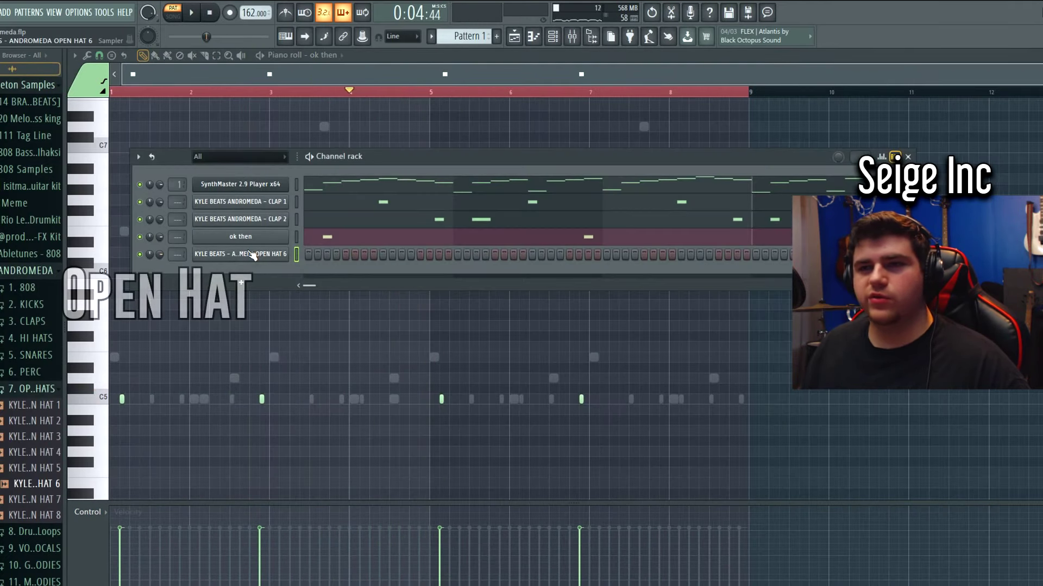
- Enable the volume envelope in the Andromeda Open Hat 6 channel settings and close them
{"action": "left_click", "coordinate": [252, 254]}
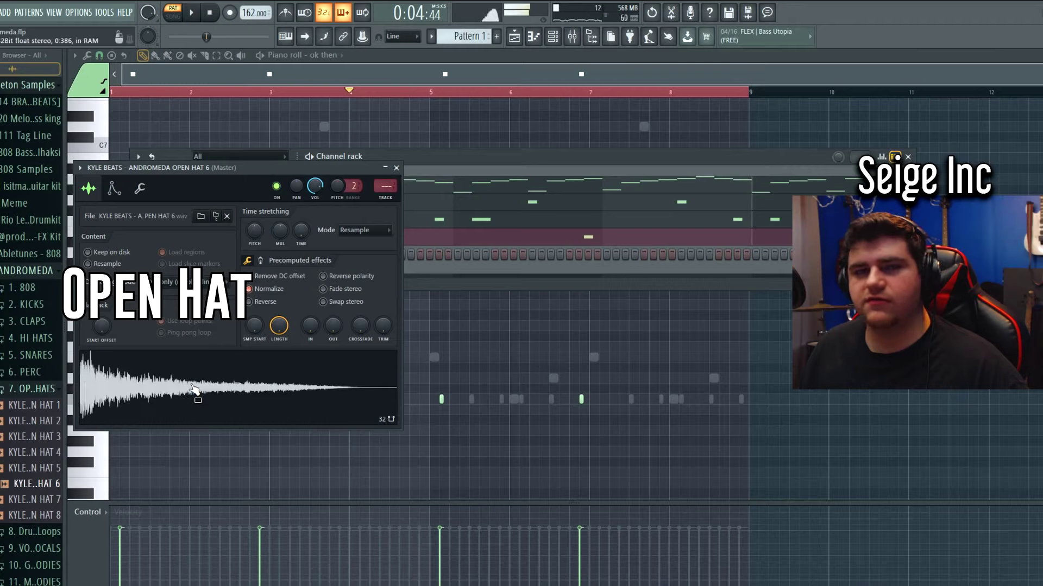
{"action": "left_click", "coordinate": [114, 189]}
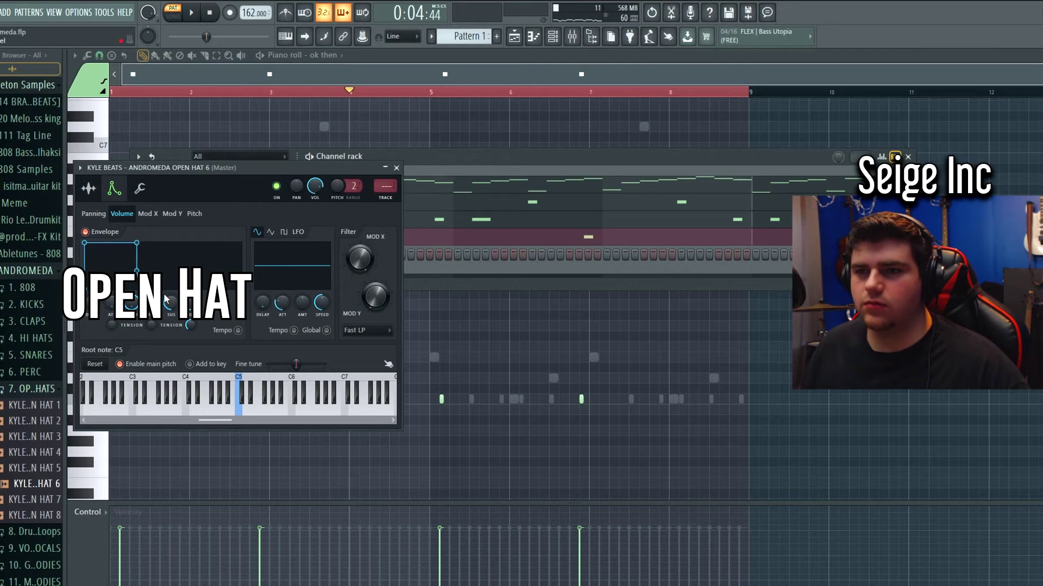
{"action": "left_click", "coordinate": [397, 168]}
- Place Open Hat 6 notes on C5 at the last beat of bars 1, 3, 5 and 7 during playback
{"action": "key", "text": "space"}
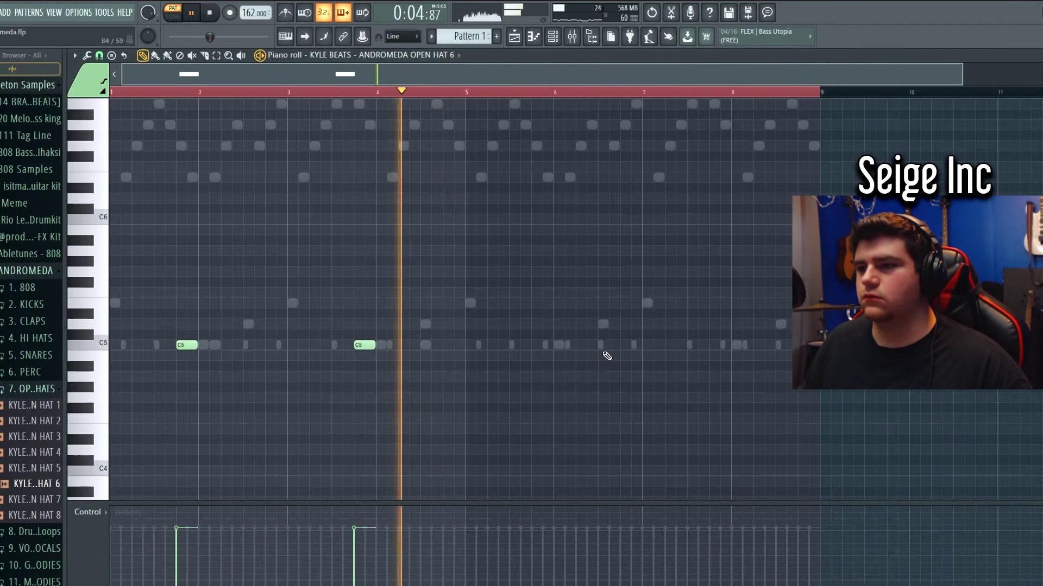
{"action": "left_click", "coordinate": [536, 346]}
{"action": "left_click", "coordinate": [710, 346]}
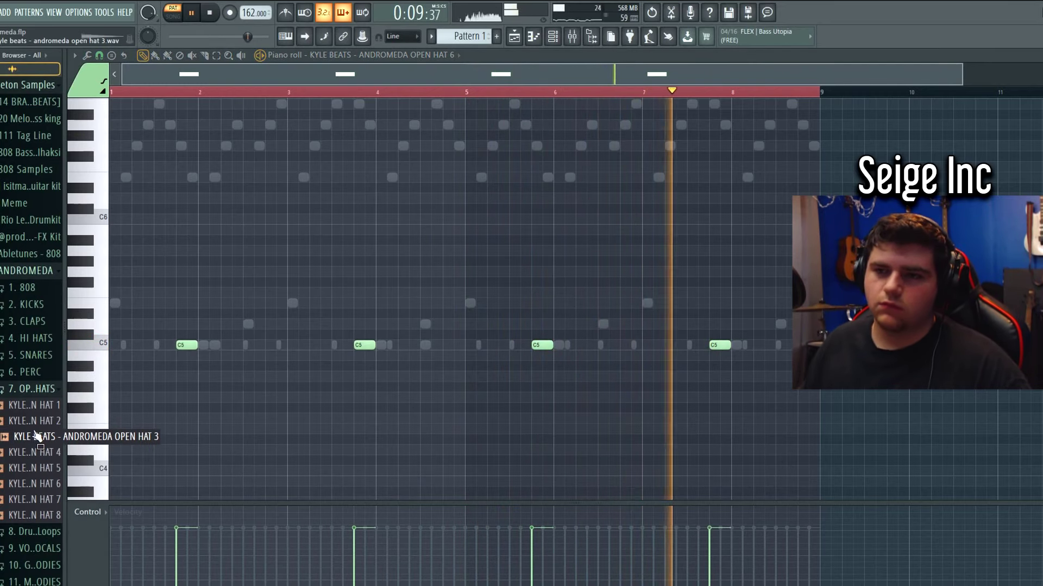
- Add Andromeda Open Hat 3 to the channel rack as a new channel and open its piano roll
{"action": "key", "text": "F6"}
{"action": "left_click_drag", "start_coordinate": [30, 436], "coordinate": [253, 264]}
{"action": "key", "text": "space"}
{"action": "left_click", "coordinate": [233, 272]}
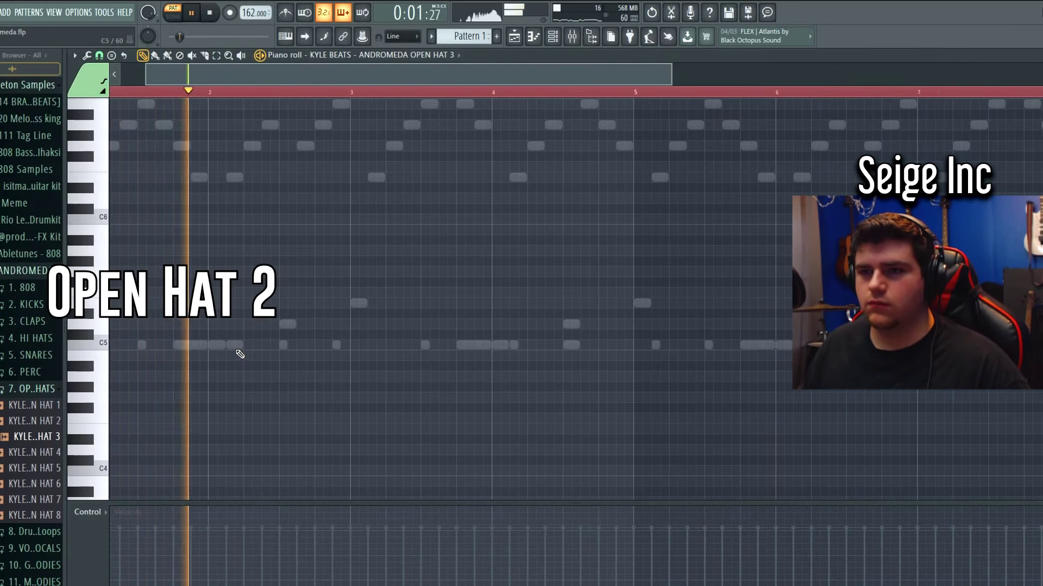
- Place Andromeda Open Hat 3 notes on C5 at the last beat of bars 2 and 4 during playback
{"action": "left_click", "coordinate": [246, 345]}
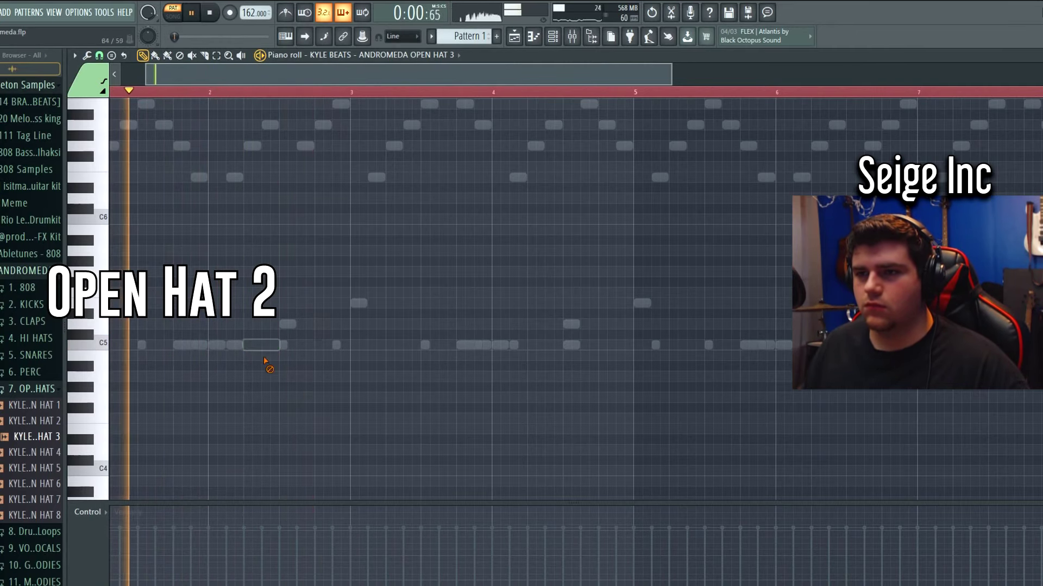
{"action": "left_click", "coordinate": [318, 345]}
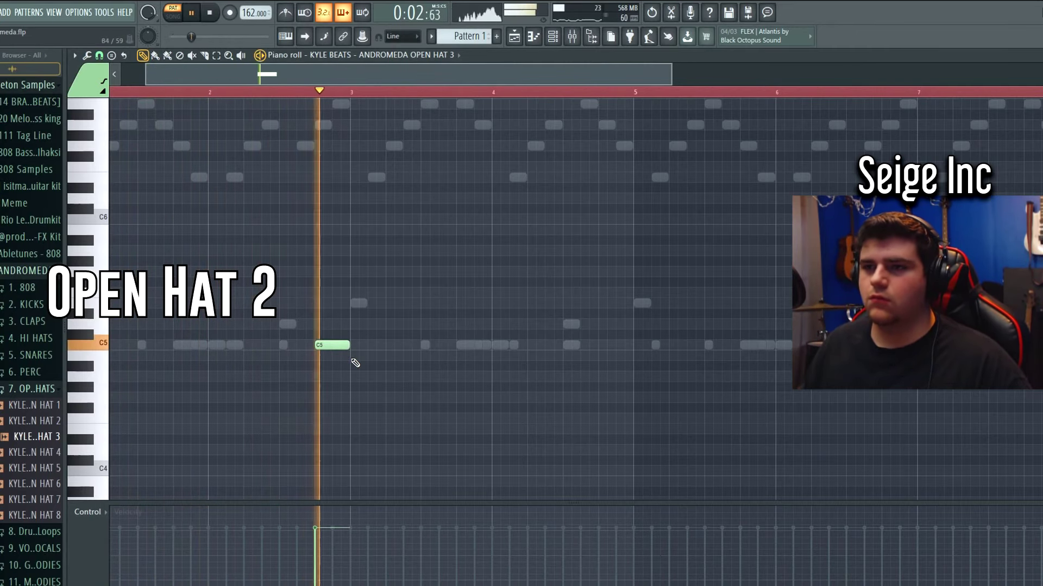
{"action": "scroll", "coordinate": [353, 361], "scroll_direction": "down", "scroll_amount": 2}
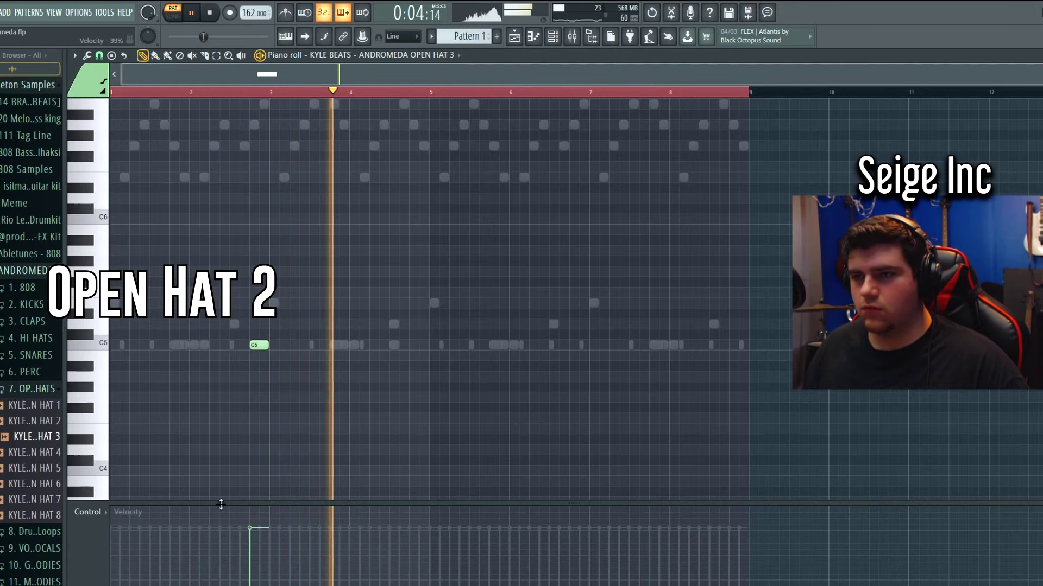
{"action": "left_click", "coordinate": [411, 345]}
{"action": "scroll", "coordinate": [477, 357], "scroll_direction": "up", "scroll_amount": 2}
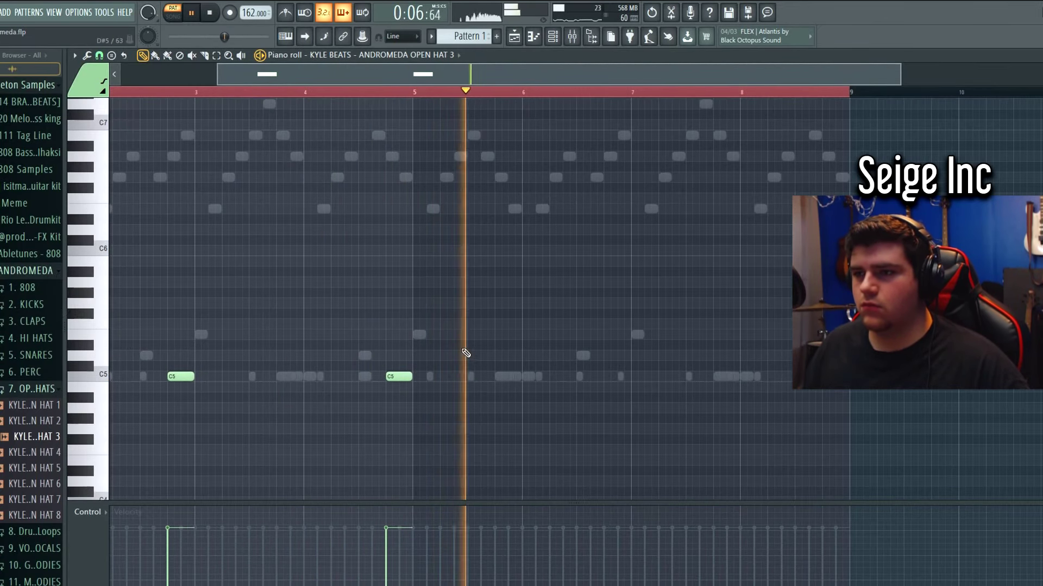
- Add C5 Open Hat 3 notes at the second beat of bars 5 and 7 and the last beat of bars 6 and 8
{"action": "left_click", "coordinate": [443, 377]}
{"action": "key", "text": "space"}
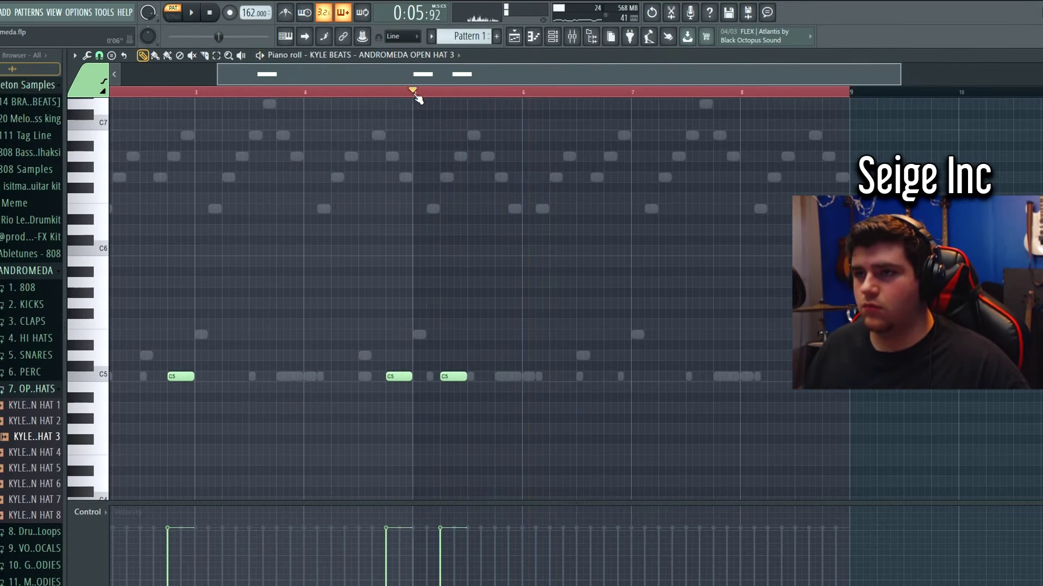
{"action": "key", "text": "space"}
{"action": "scroll", "coordinate": [489, 330], "scroll_direction": "down", "scroll_amount": 2}
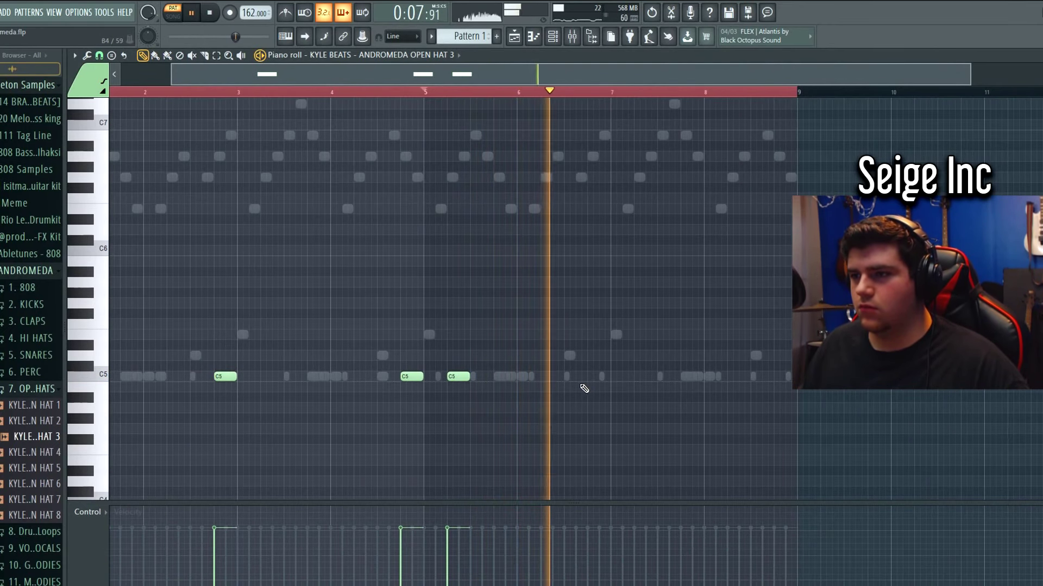
{"action": "left_click", "coordinate": [591, 376]}
{"action": "left_click", "coordinate": [635, 377]}
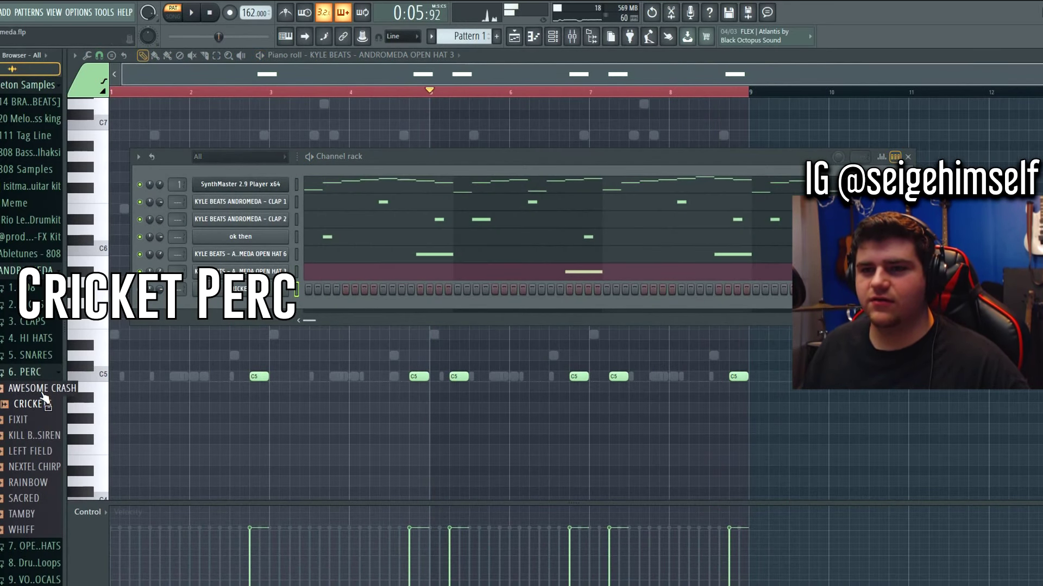
- Add the CRICKETS perc sample as a new channel and switch on its steps 5 and 7 in bars 1 and 5
{"action": "key", "text": "space"}
{"action": "key", "text": "F6"}
{"action": "key", "text": "F6"}
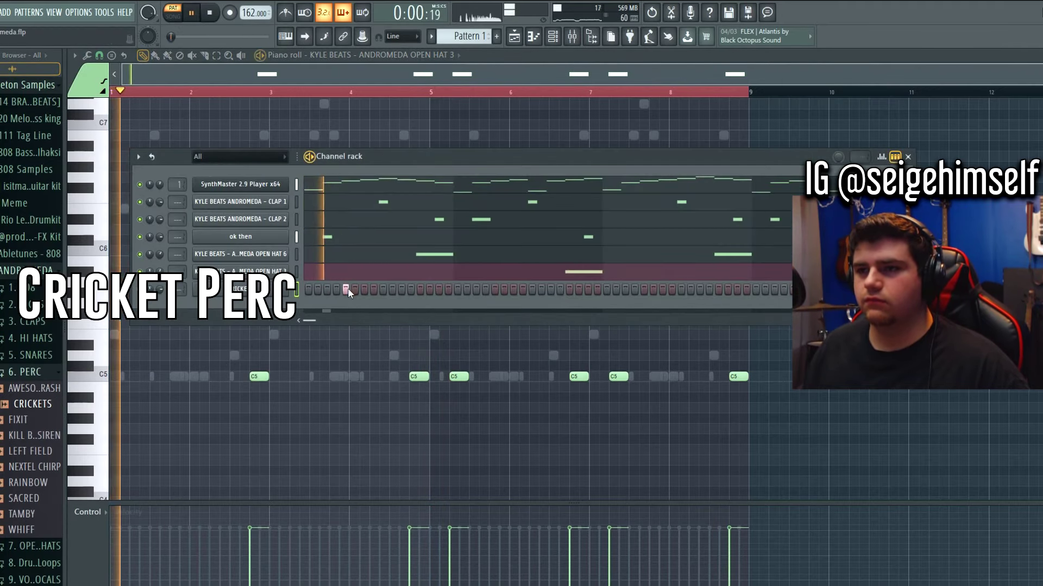
{"action": "left_click", "coordinate": [365, 289]}
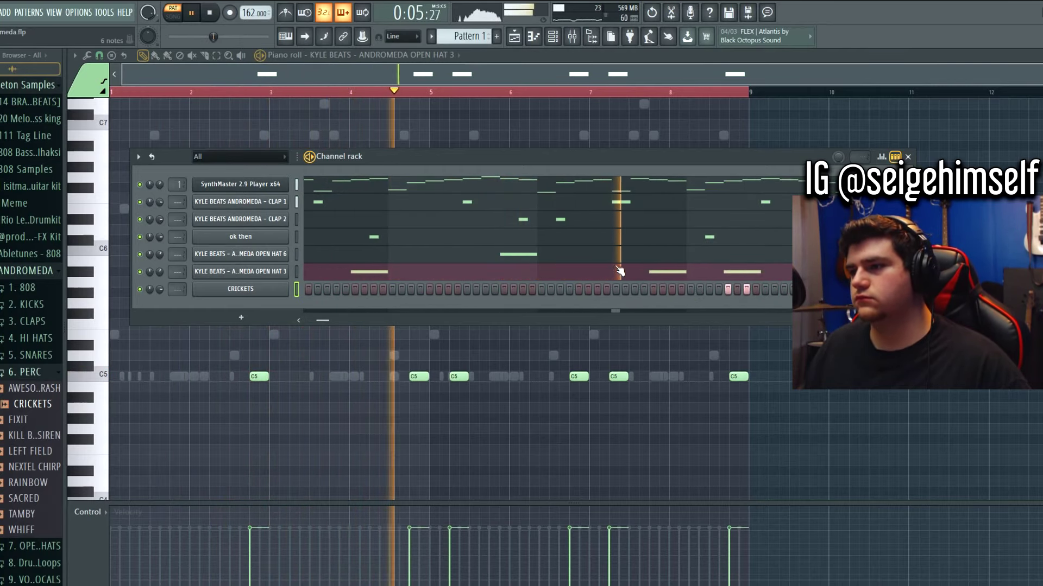
- Add Andromeda Hi Hat 11 as a new channel and fill every 2 steps of its pattern
{"action": "left_click", "coordinate": [27, 372]}
{"action": "left_click", "coordinate": [29, 355]}
{"action": "right_click", "coordinate": [290, 304]}
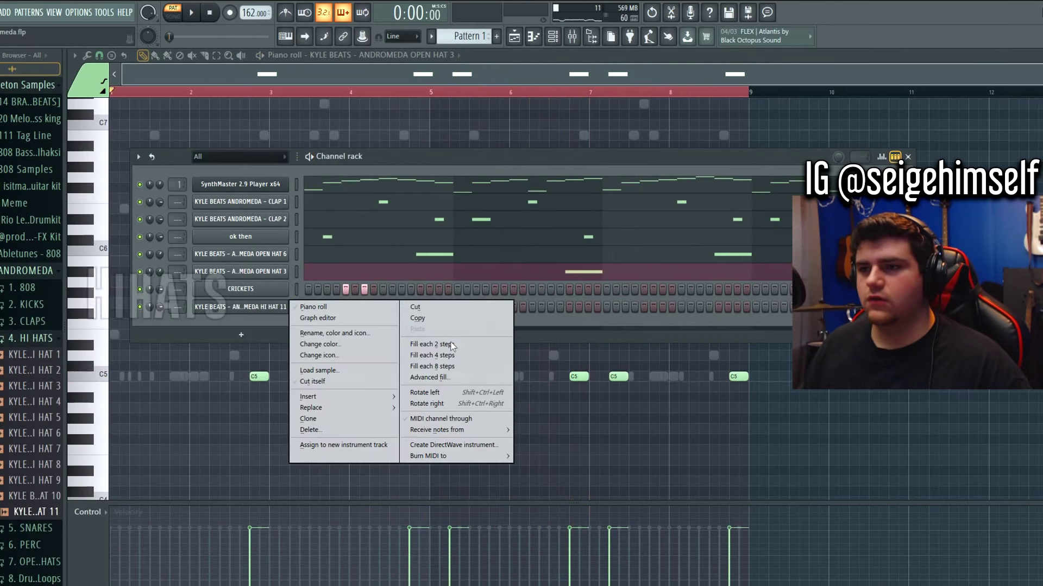
{"action": "left_click", "coordinate": [451, 345]}
{"action": "key", "text": "space"}
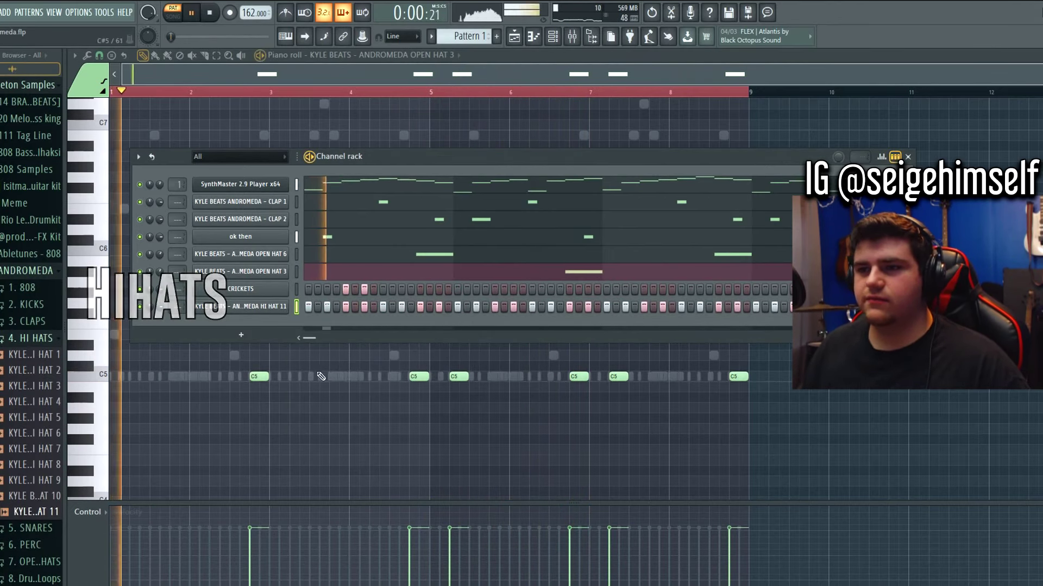
{"action": "right_click", "coordinate": [289, 303]}
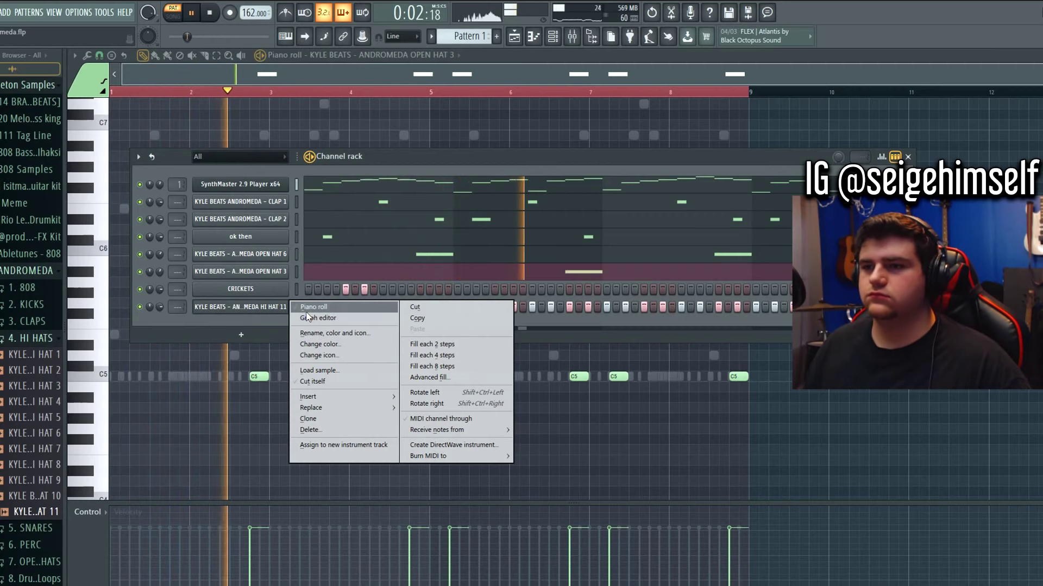
- Add the "Out" sample from the vox chant vocals folder as a new channel and open its piano roll
{"action": "left_click", "coordinate": [33, 338]}
{"action": "key", "text": "space"}
{"action": "scroll", "coordinate": [32, 336], "scroll_direction": "down", "scroll_amount": 2}
{"action": "left_click", "coordinate": [32, 333]}
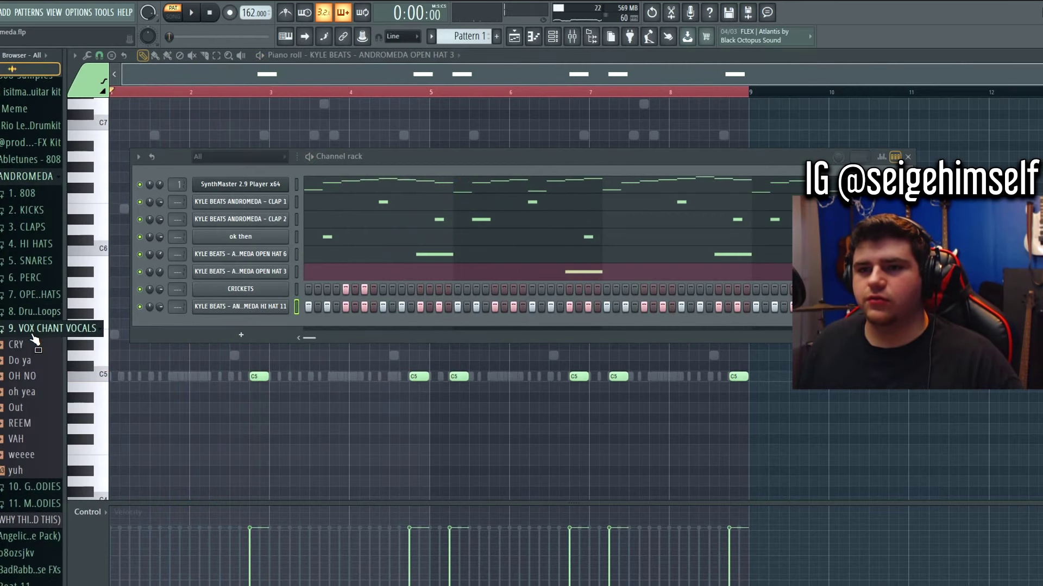
{"action": "left_click_drag", "start_coordinate": [21, 407], "coordinate": [269, 320]}
{"action": "right_click", "coordinate": [282, 321]}
{"action": "left_click", "coordinate": [314, 324]}
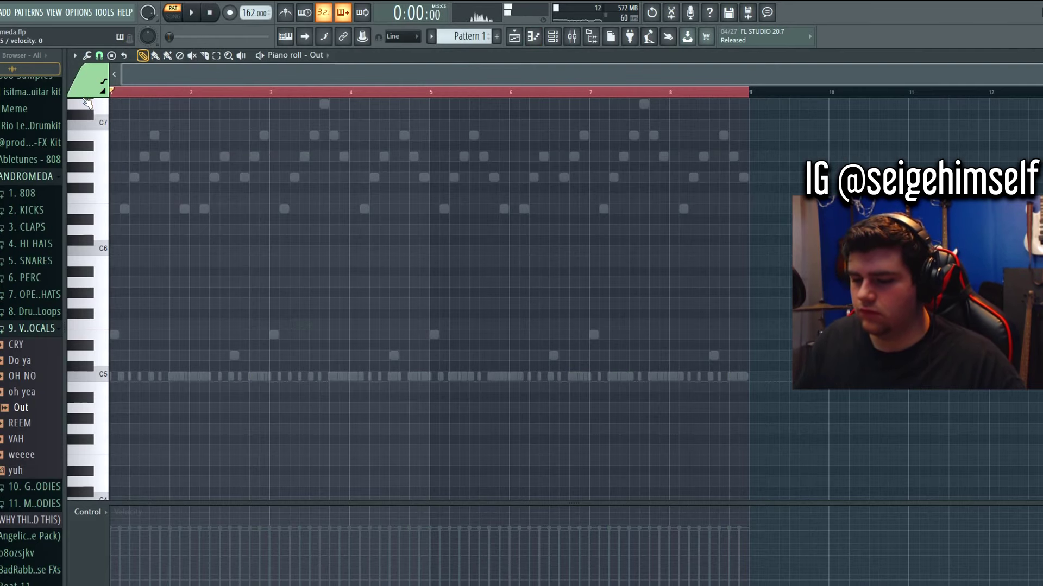
- Record the Out vocal live over the eight bars with the metronome on, playing C5, D#5, B4 and A#4 hits
{"action": "key", "text": "space"}
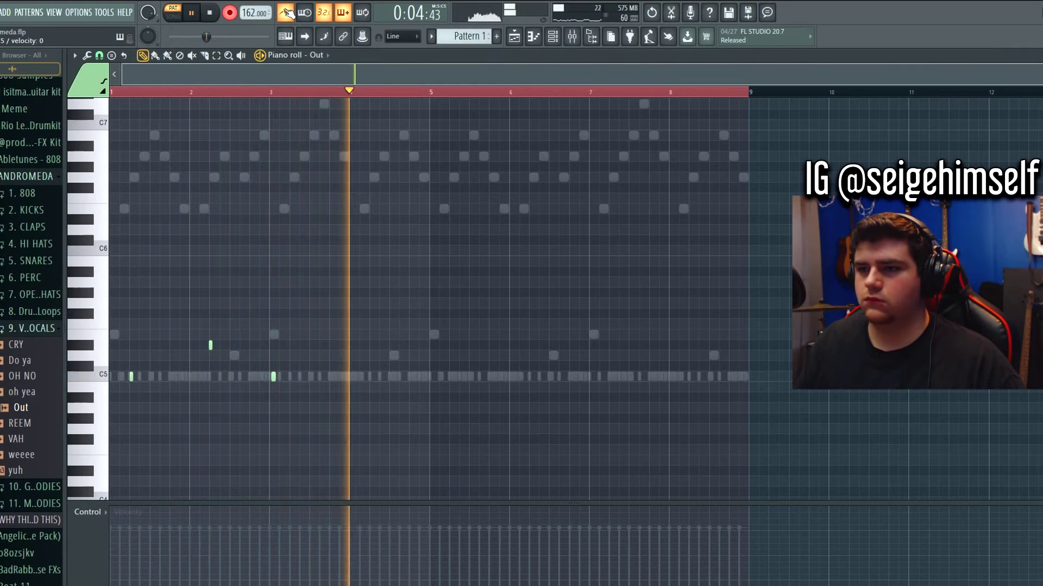
{"action": "key", "text": "3"}
{"action": "key", "text": "3"}
{"action": "key", "text": "q"}
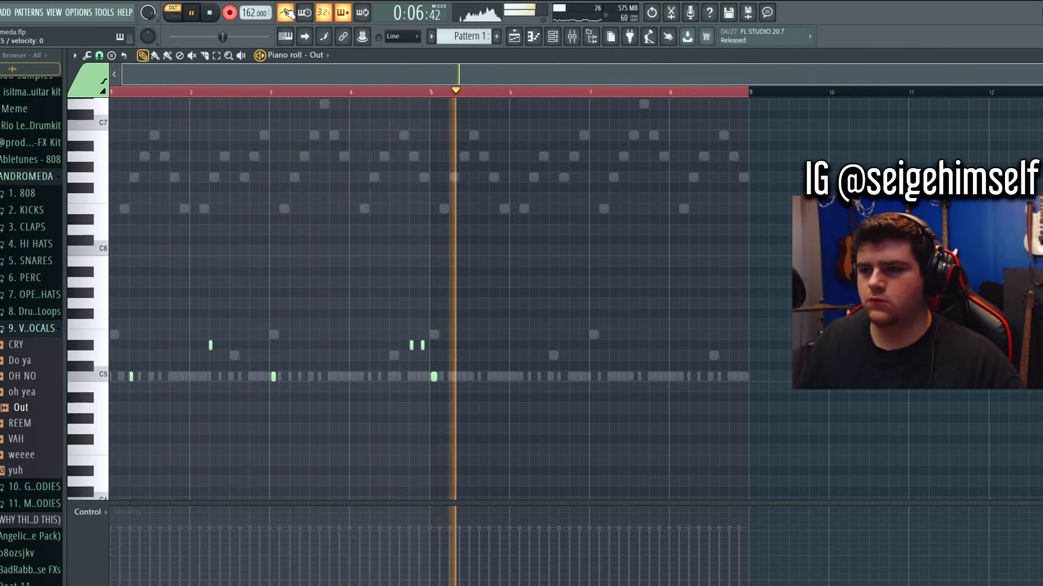
{"action": "key", "text": "q"}
{"action": "key", "text": "m"}
{"action": "key", "text": "q"}
{"action": "key", "text": "j"}
{"action": "key", "text": "j"}
{"action": "key", "text": "space"}
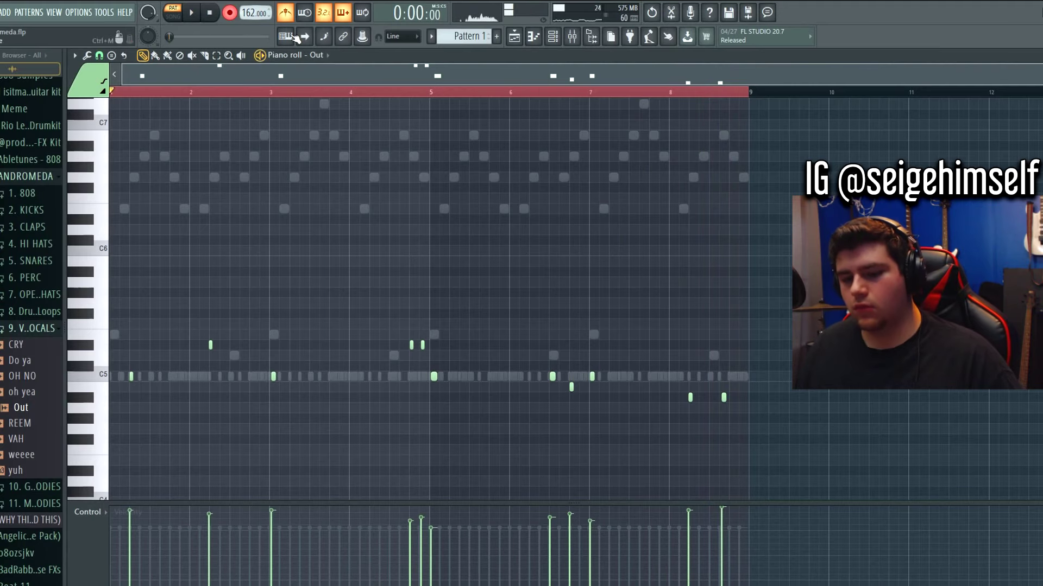
- Turn off recording and the metronome, and quantize all the Out notes with even velocities
{"action": "scroll", "coordinate": [277, 163], "scroll_direction": "up", "scroll_amount": 3}
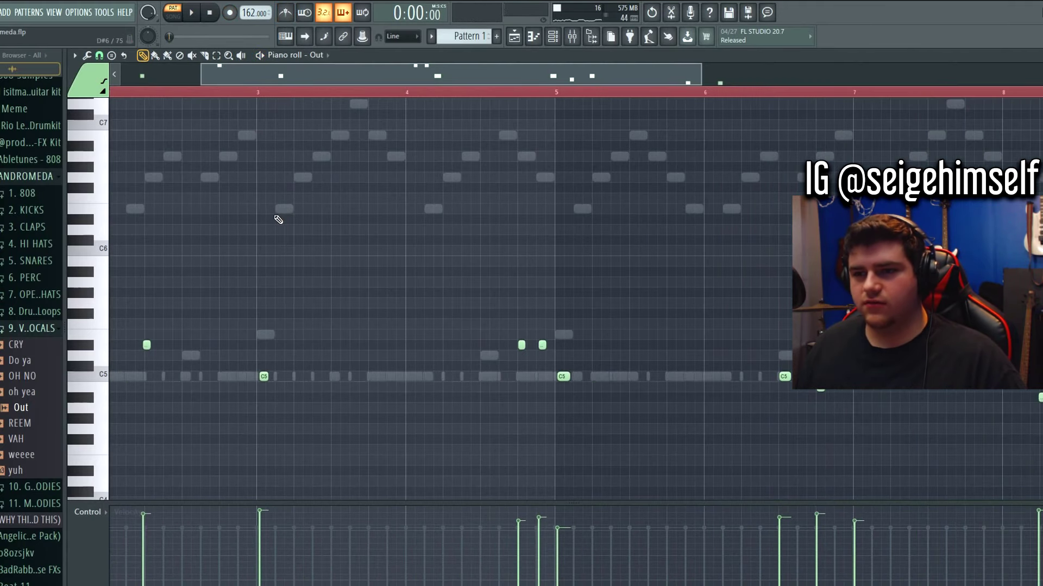
{"action": "scroll", "coordinate": [691, 192], "scroll_direction": "down", "scroll_amount": 2}
{"action": "scroll", "coordinate": [304, 224], "scroll_direction": "down", "scroll_amount": 3}
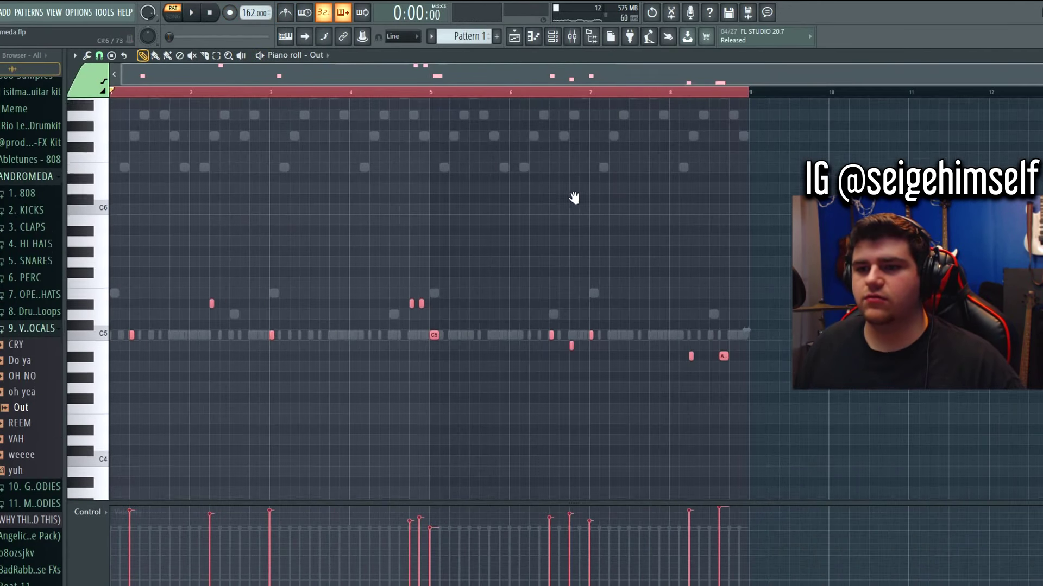
{"action": "key", "text": "space"}
{"action": "scroll", "coordinate": [205, 435], "scroll_direction": "up", "scroll_amount": 4}
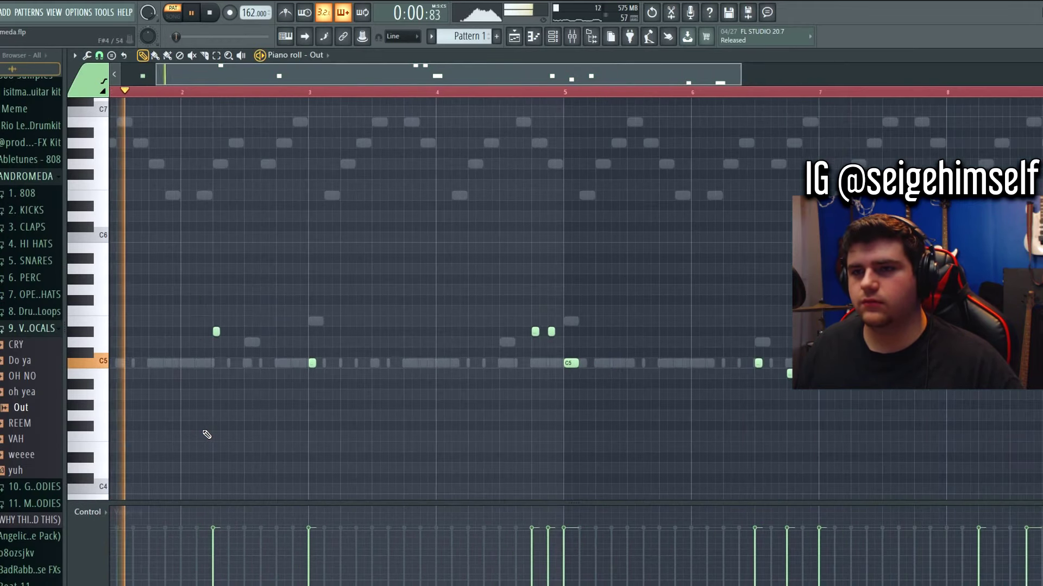
- Lower the B4 Out note in bar 6 to A#4 while listening through the pattern
{"action": "scroll", "coordinate": [352, 396], "scroll_direction": "down", "scroll_amount": 3}
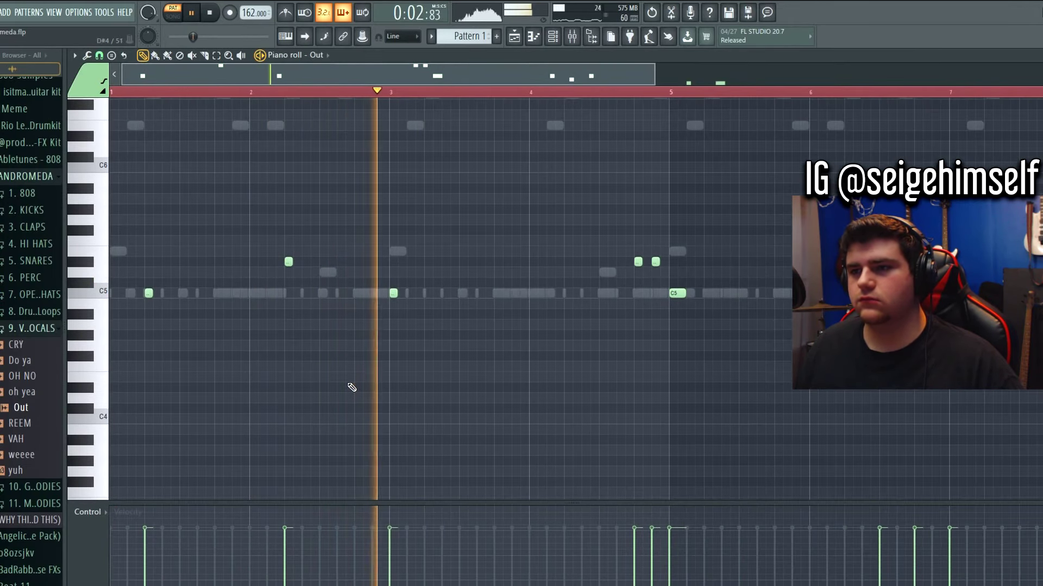
{"action": "scroll", "coordinate": [207, 377], "scroll_direction": "down", "scroll_amount": 3}
{"action": "scroll", "coordinate": [353, 347], "scroll_direction": "up", "scroll_amount": 2}
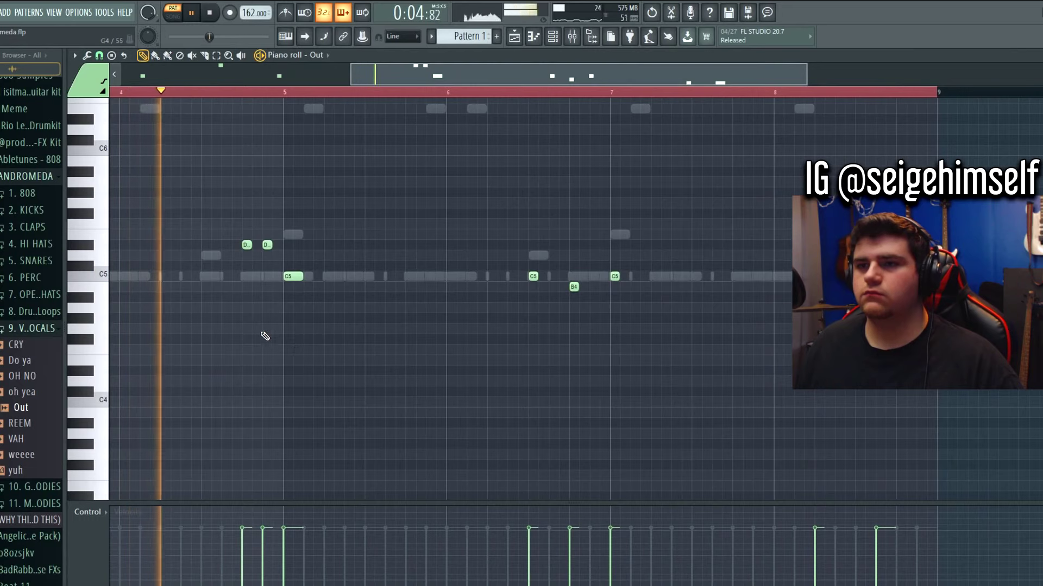
{"action": "scroll", "coordinate": [515, 332], "scroll_direction": "down", "scroll_amount": 2}
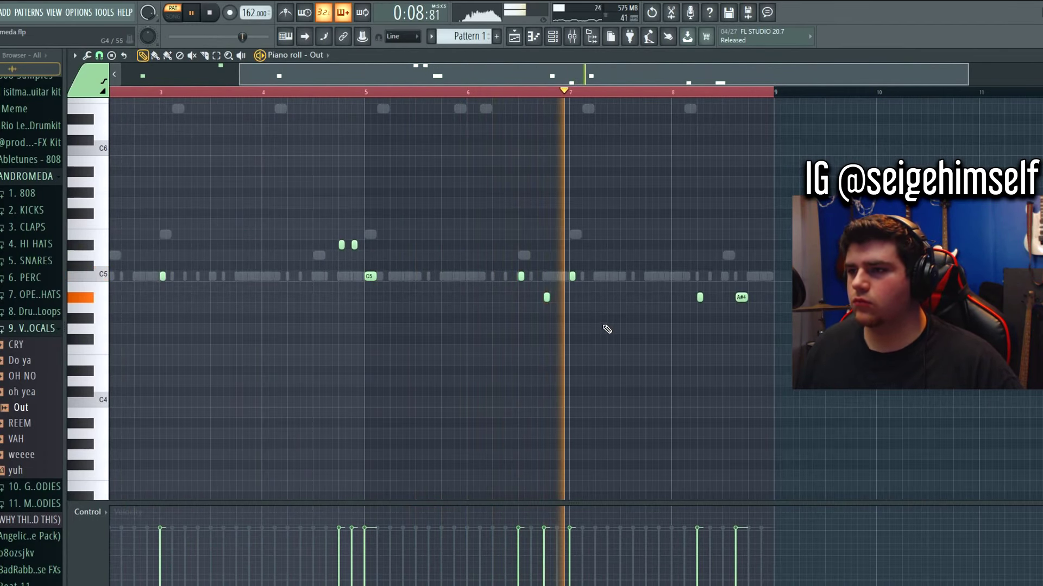
{"action": "scroll", "coordinate": [606, 327], "scroll_direction": "down", "scroll_amount": 2}
{"action": "scroll", "coordinate": [646, 315], "scroll_direction": "up", "scroll_amount": 1}
{"action": "scroll", "coordinate": [589, 343], "scroll_direction": "up", "scroll_amount": 2}
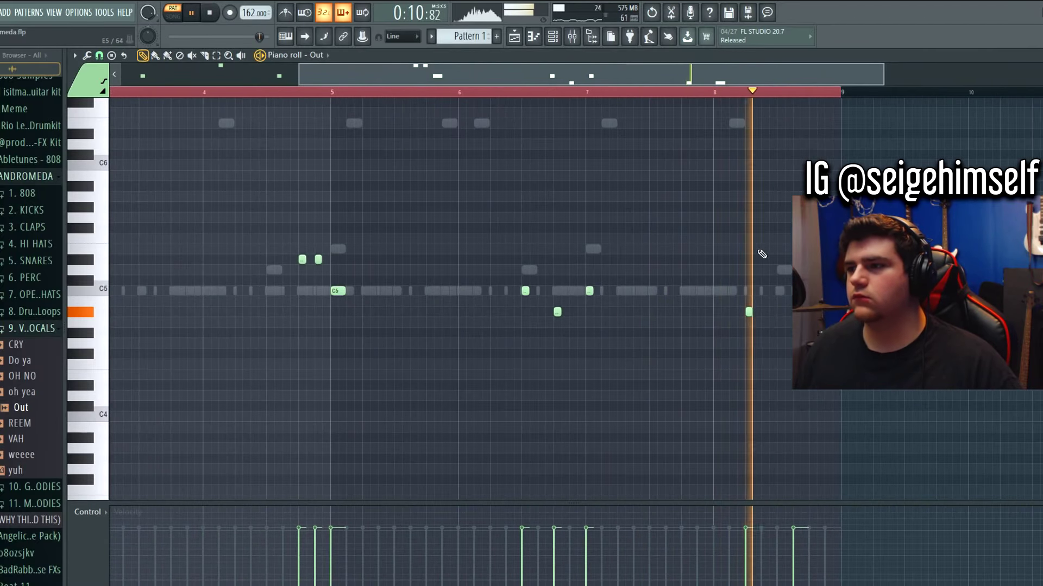
{"action": "scroll", "coordinate": [558, 228], "scroll_direction": "down", "scroll_amount": 2}
{"action": "key", "text": "space"}
- Show the channel rack and add Andromeda Kick 2 from the kicks folder as a new channel
{"action": "key", "text": "F6"}
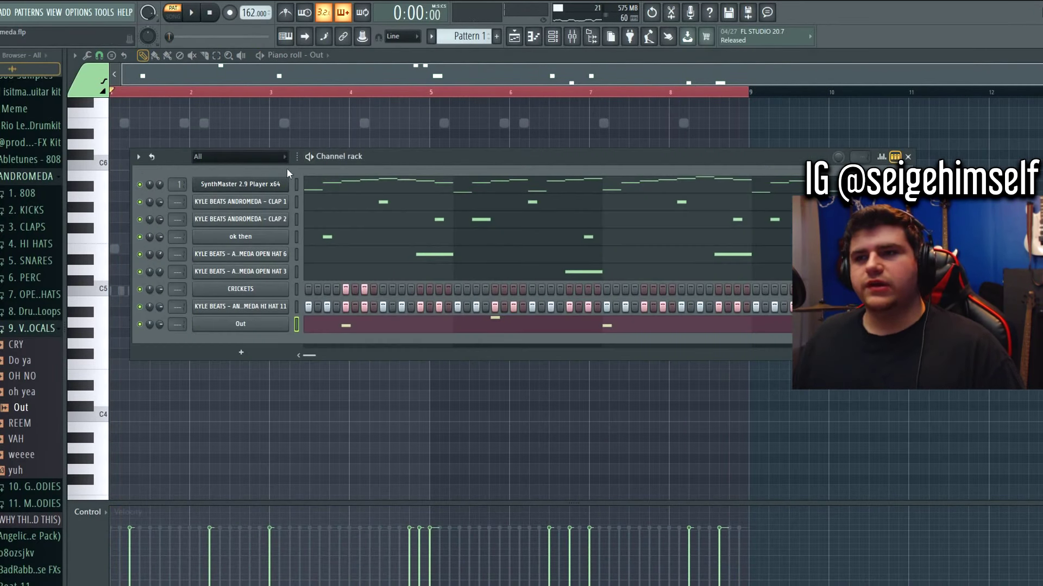
{"action": "left_click", "coordinate": [33, 328]}
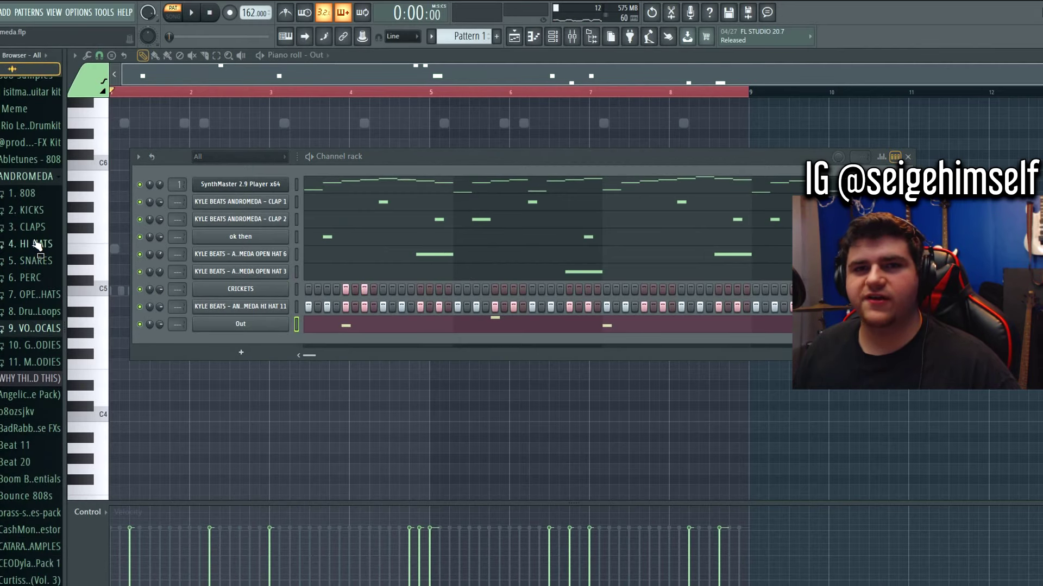
{"action": "left_click", "coordinate": [32, 209]}
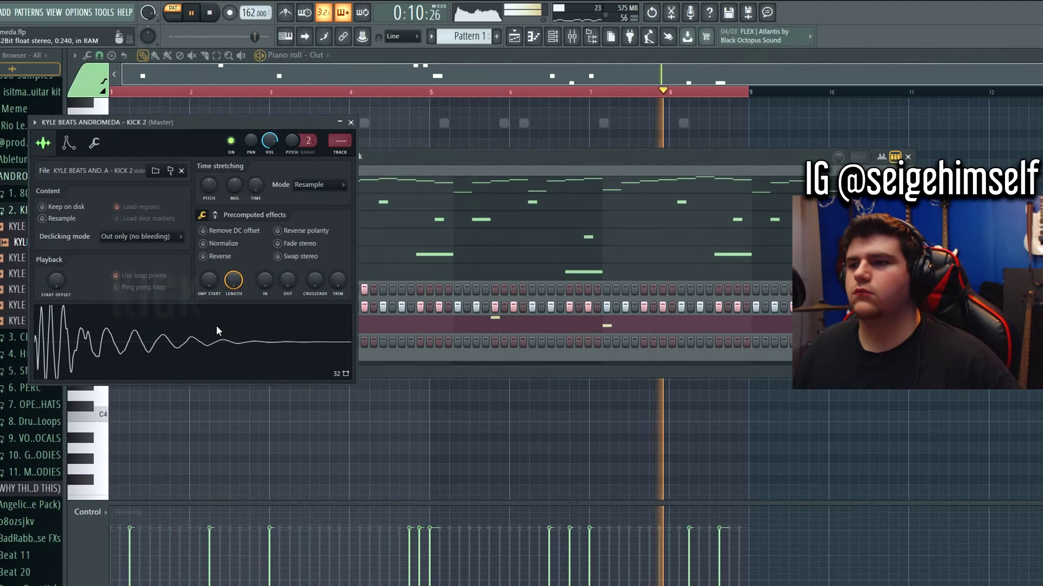
- Raise the Boost in Kick 2's precomputed effects during playback and close the channel settings
{"action": "right_click", "coordinate": [216, 326]}
{"action": "left_click", "coordinate": [217, 216]}
{"action": "left_click", "coordinate": [216, 216]}
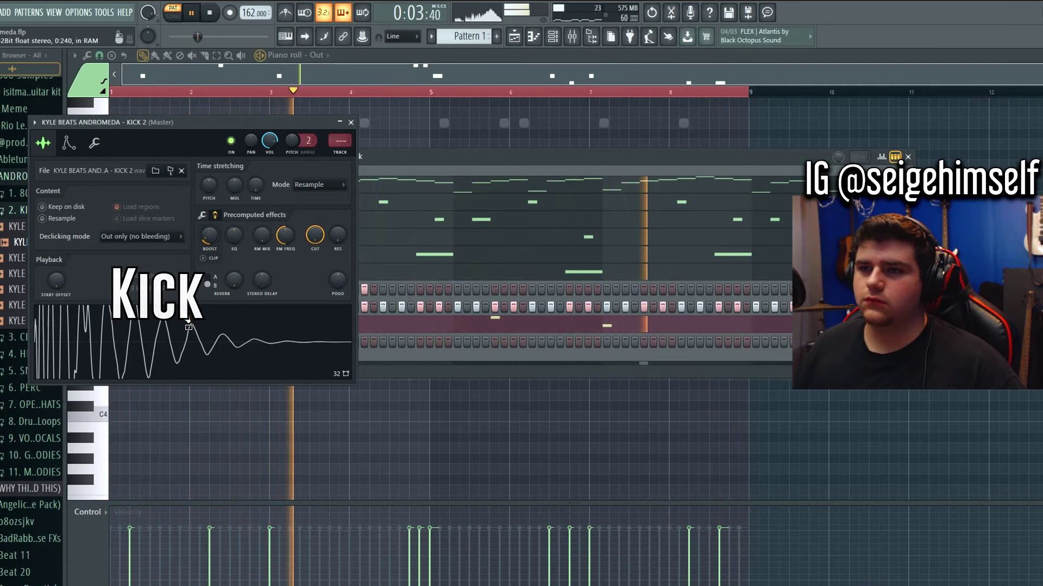
{"action": "left_click", "coordinate": [216, 215]}
{"action": "left_click", "coordinate": [351, 122]}
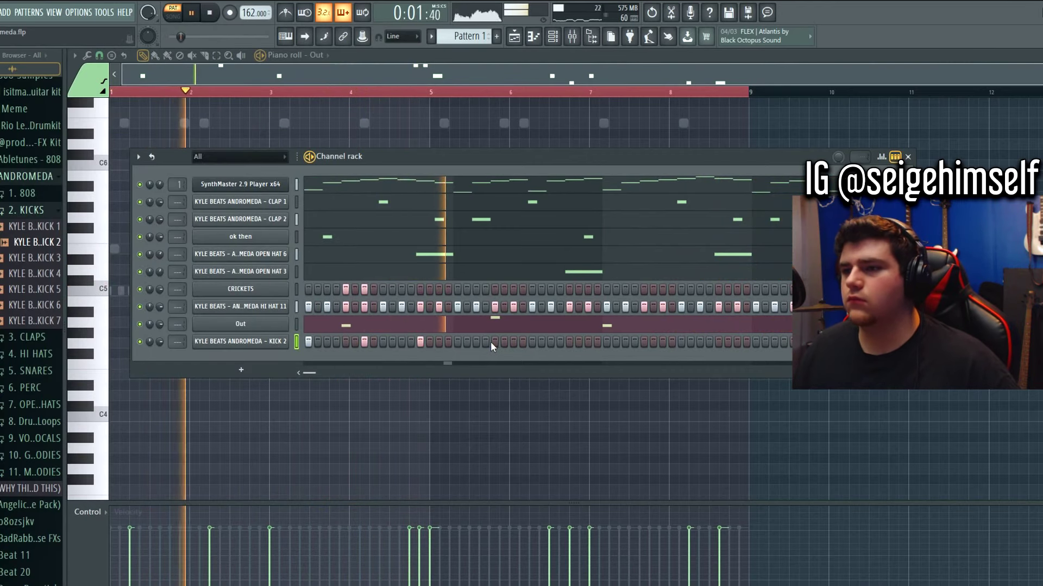
- Switch on Kick 2 steps 1, 7, 13, 21 and 29 and open the channel's piano roll
{"action": "key", "text": "space"}
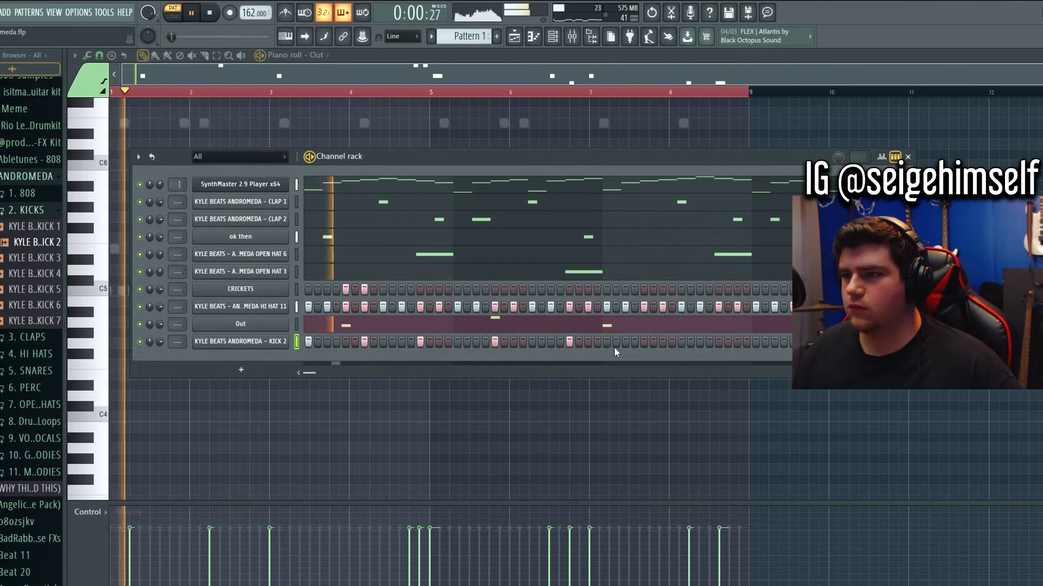
{"action": "right_click", "coordinate": [271, 341]}
{"action": "left_click", "coordinate": [296, 342]}
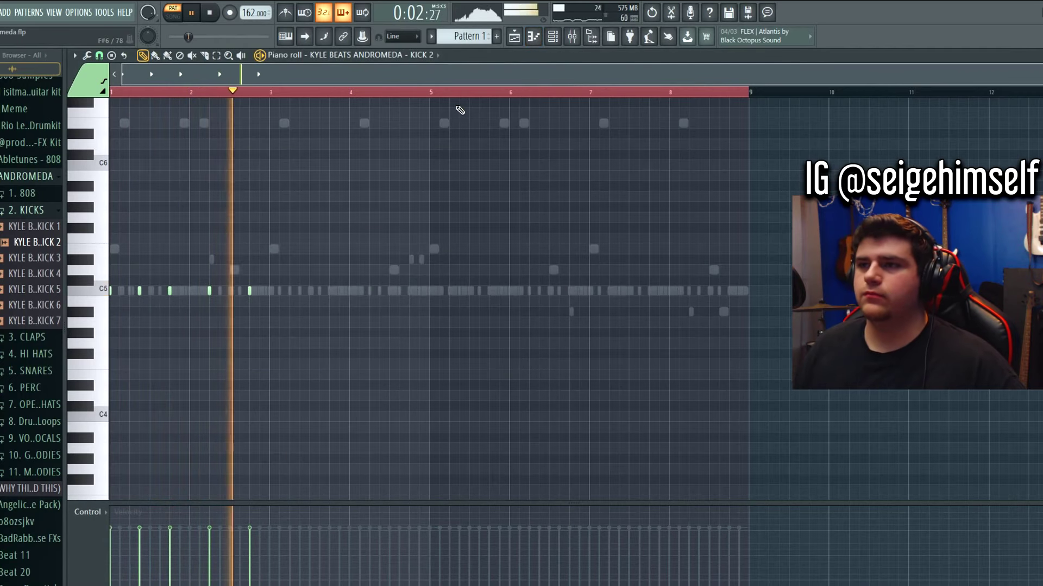
- Duplicate the two-bar kick pattern into bars 3 to 8, clear the selection and restart playback
{"action": "left_click_drag", "start_coordinate": [112, 92], "coordinate": [270, 93]}
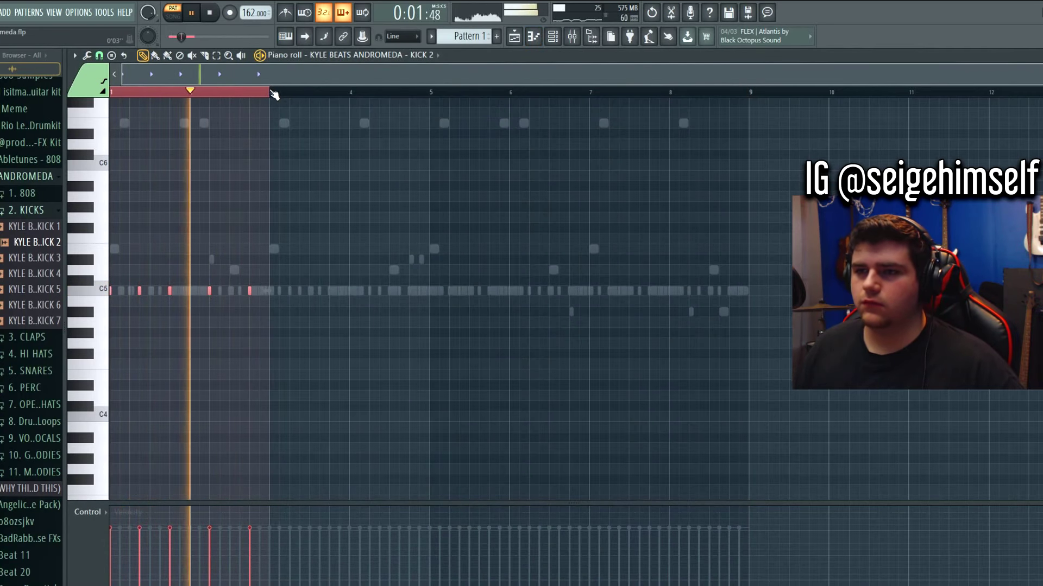
{"action": "key", "text": "ctrl+Right"}
{"action": "key", "text": "ctrl+Right"}
{"action": "key", "text": "ctrl+Right"}
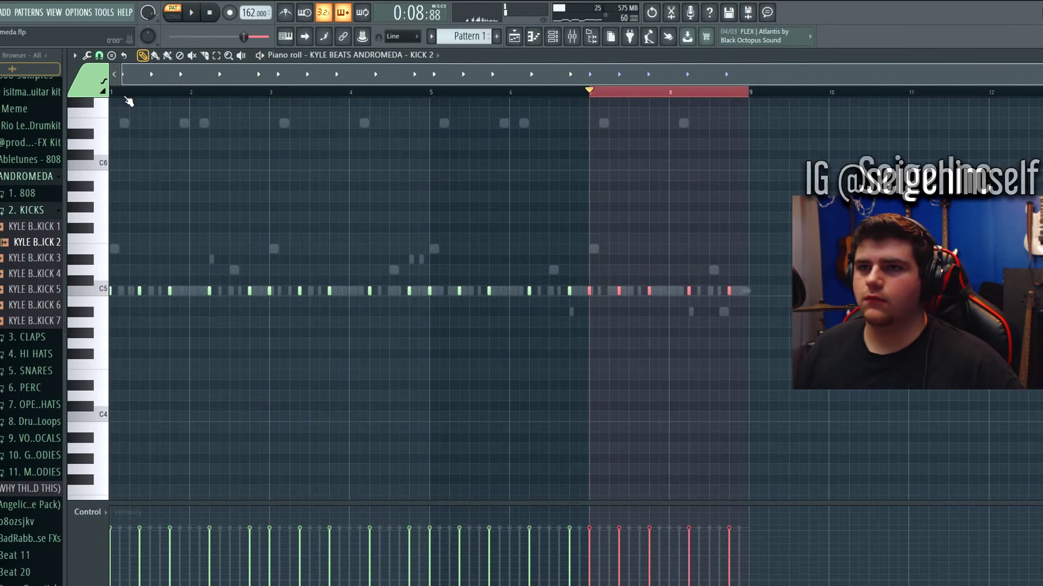
{"action": "key", "text": "ctrl+d"}
{"action": "key", "text": "space"}
- Select all Kick 2 notes in the piano roll, lengthen them to about one beat each and clear the selection
{"action": "scroll", "coordinate": [187, 207], "scroll_direction": "up", "scroll_amount": 2}
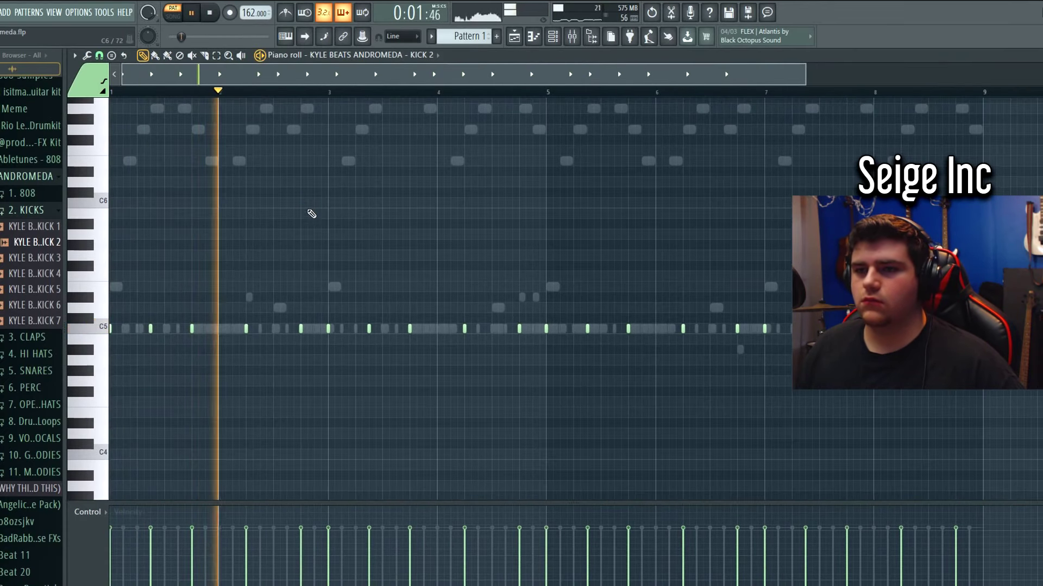
{"action": "key", "text": "ctrl+a"}
{"action": "scroll", "coordinate": [228, 263], "scroll_direction": "up", "scroll_amount": 2}
{"action": "key", "text": "space"}
{"action": "scroll", "coordinate": [155, 305], "scroll_direction": "up", "scroll_amount": 2}
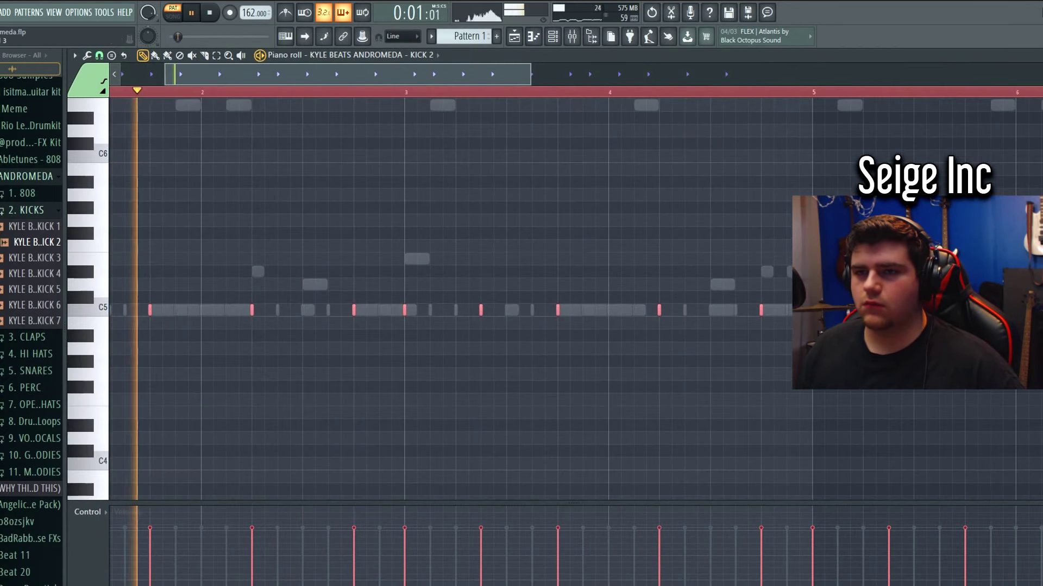
{"action": "key", "text": "ctrl+d"}
{"action": "scroll", "coordinate": [217, 289], "scroll_direction": "down", "scroll_amount": 4}
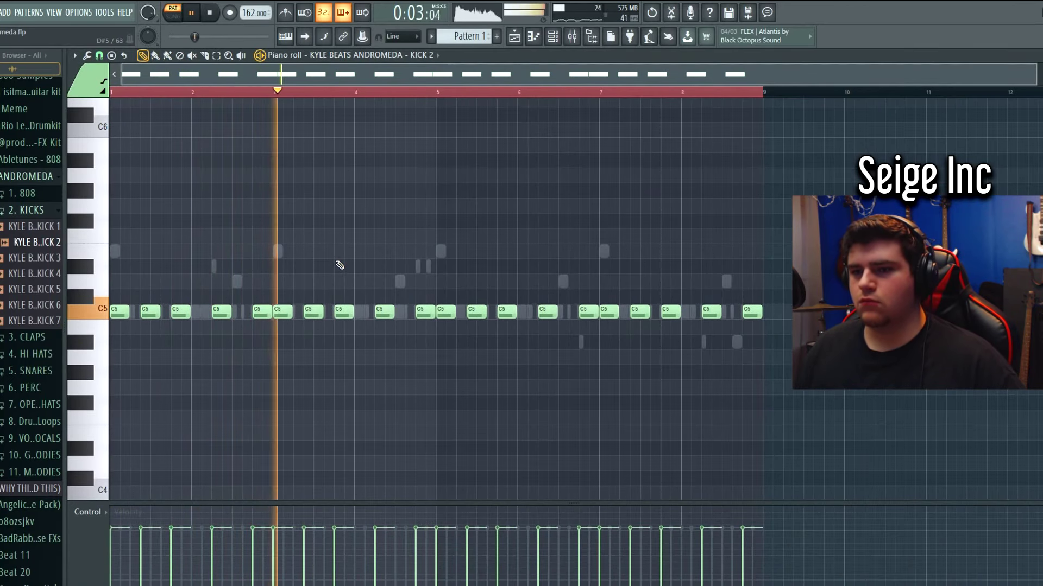
- Stop playback, audition samples in the ANDROMEDA 808 folder and load babyonbaby as a new channel with its piano roll
{"action": "key", "text": "space"}
{"action": "key", "text": "F6"}
{"action": "left_click", "coordinate": [25, 193]}
{"action": "left_click", "coordinate": [30, 290]}
{"action": "left_click", "coordinate": [19, 259]}
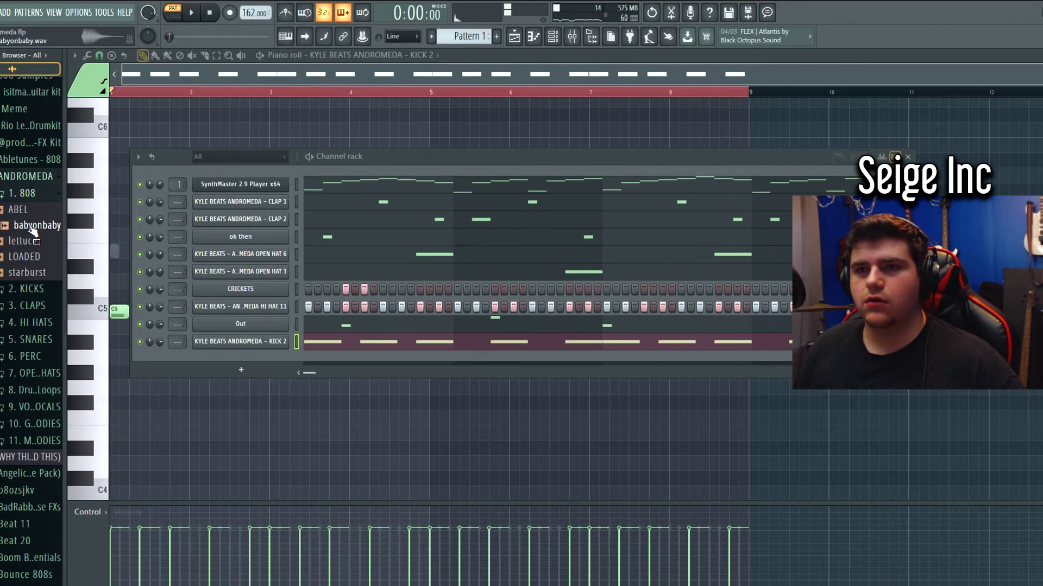
{"action": "left_click_drag", "start_coordinate": [33, 231], "coordinate": [145, 103]}
- Record an 808 line live with babyonbaby over the eight bars, and finish recording the long-note line on SynthMaster 2.9 Player x64 #2
{"action": "key", "text": "r"}
{"action": "key", "text": "space"}
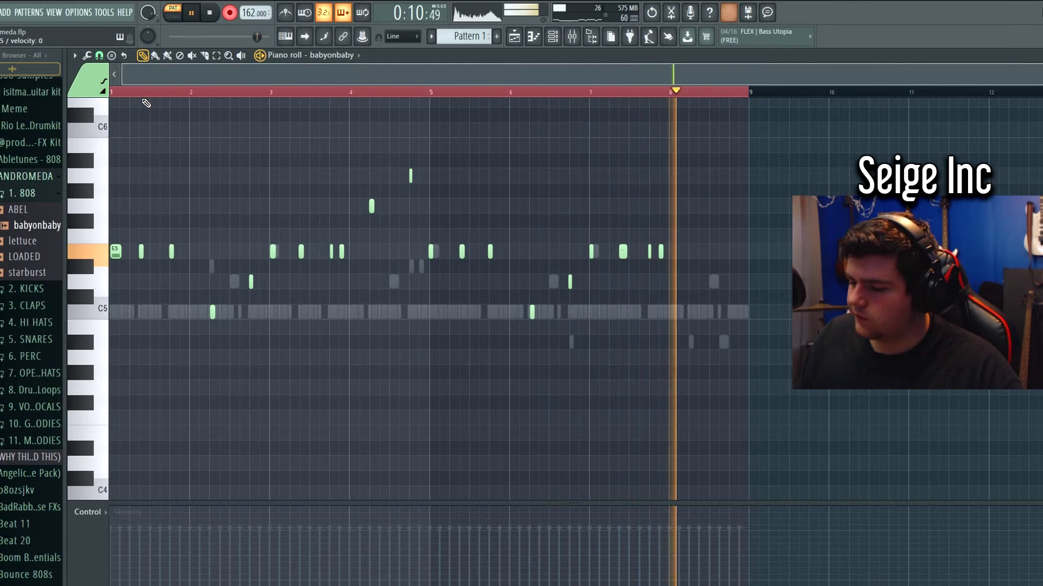
{"action": "key", "text": "space"}
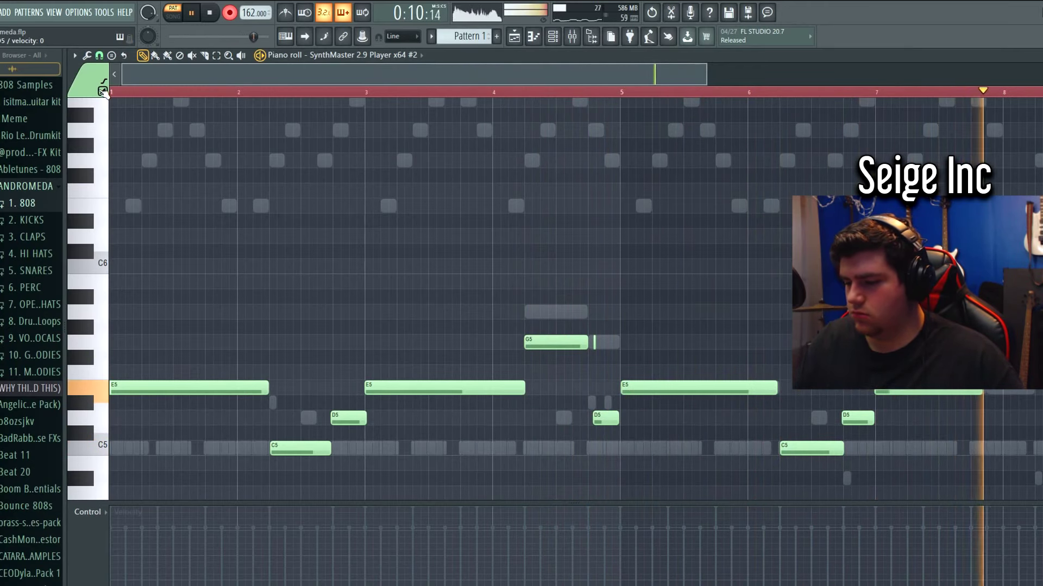
{"action": "key", "text": "space"}
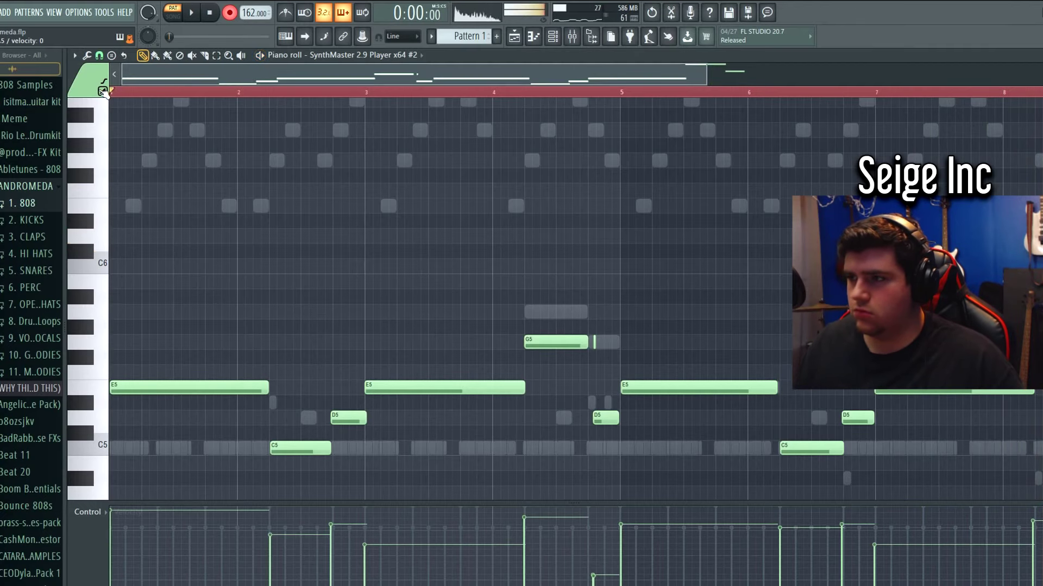
{"action": "scroll", "coordinate": [332, 297], "scroll_direction": "down", "scroll_amount": 2}
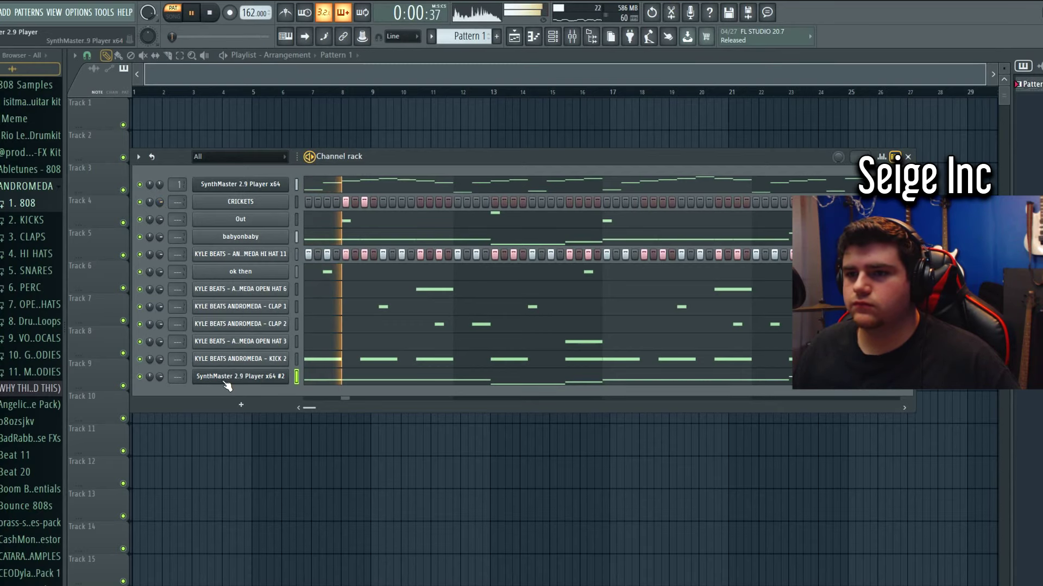
- Move the SynthMaster 2.9 Player x64 #2 channel up to directly below the first SynthMaster channel
{"action": "key", "text": "alt+Up"}
{"action": "key", "text": "alt+Up"}
{"action": "key", "text": "alt+Up"}
{"action": "key", "text": "alt+Up"}
{"action": "key", "text": "alt+Up"}
{"action": "key", "text": "alt+Up"}
{"action": "key", "text": "alt+Up"}
{"action": "key", "text": "alt+Up"}
{"action": "key", "text": "alt+Up"}
{"action": "key", "text": "alt+Up"}
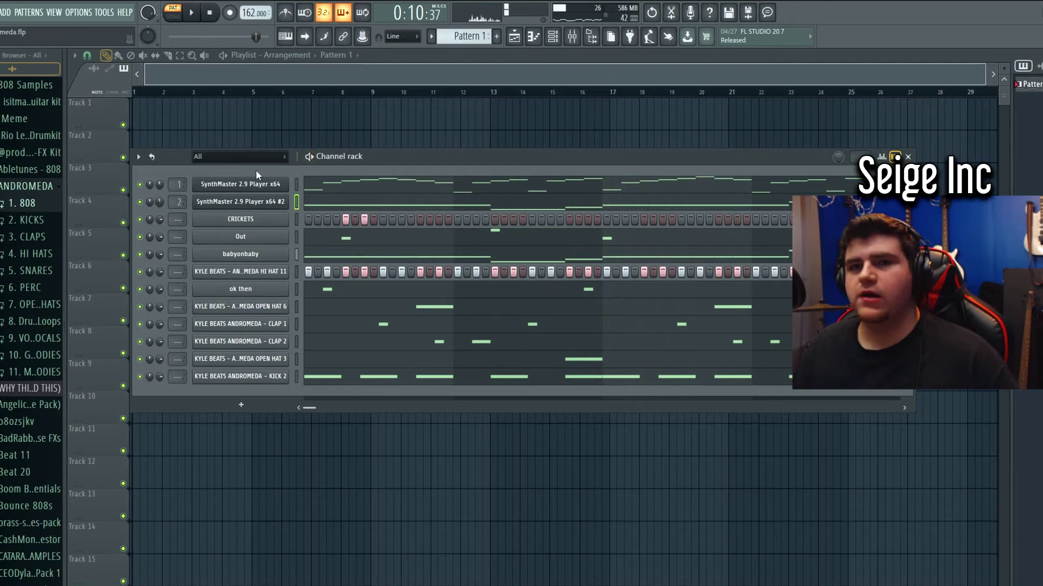
- Move babyonbaby to third place in the channel rack and route the channels from CRICKETS through Kick 2 to mixer tracks 4 to 12
{"action": "left_click_drag", "start_coordinate": [259, 260], "coordinate": [260, 223]}
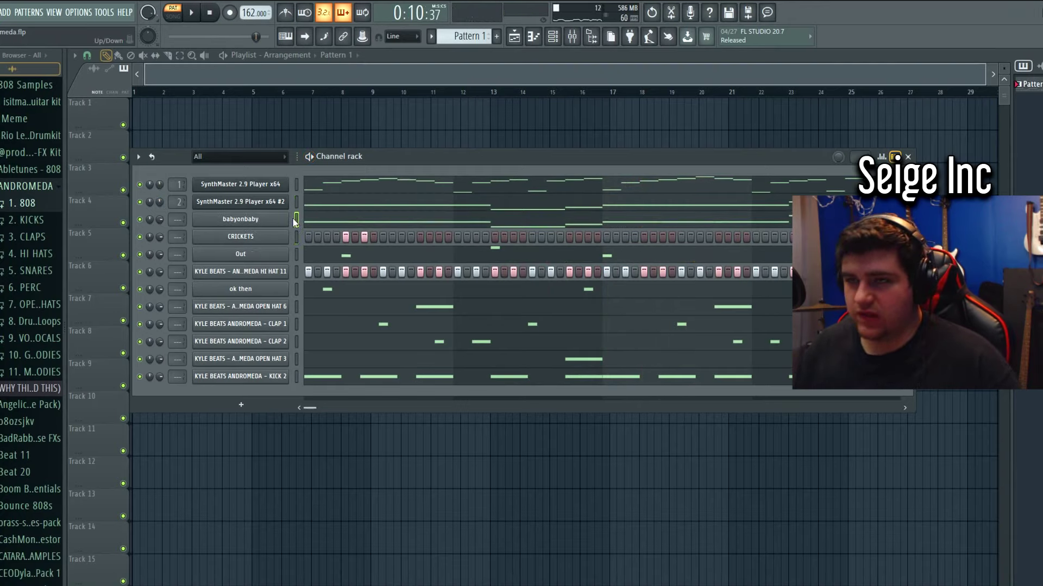
{"action": "left_click_drag", "start_coordinate": [291, 240], "coordinate": [293, 382]}
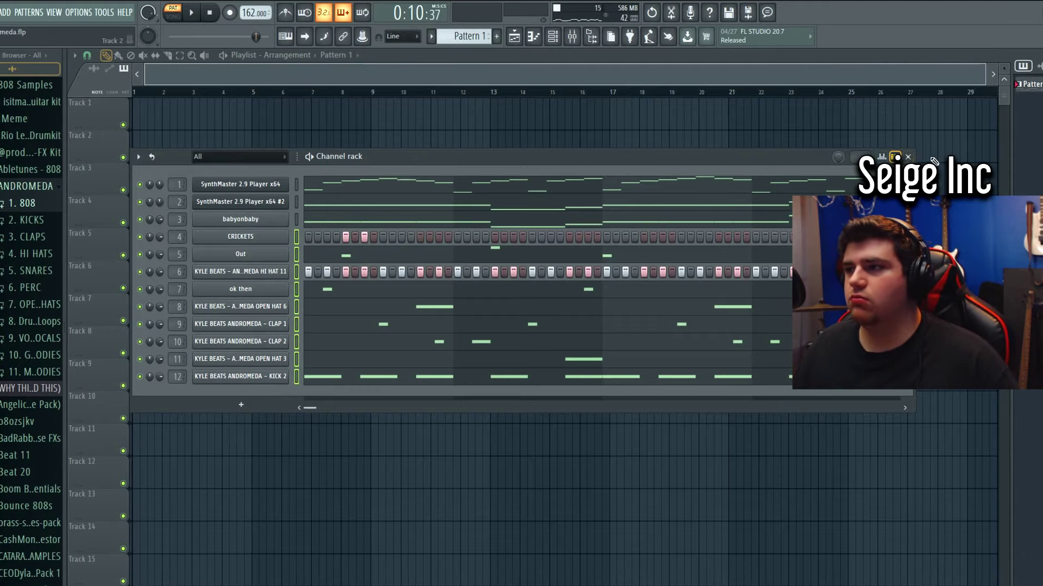
- Close the channel rack, place Pattern 1 at bar 1 of playlist Track 1 and expand the collapsed mixer
{"action": "left_click", "coordinate": [908, 157]}
{"action": "left_click_drag", "start_coordinate": [247, 100], "coordinate": [136, 106]}
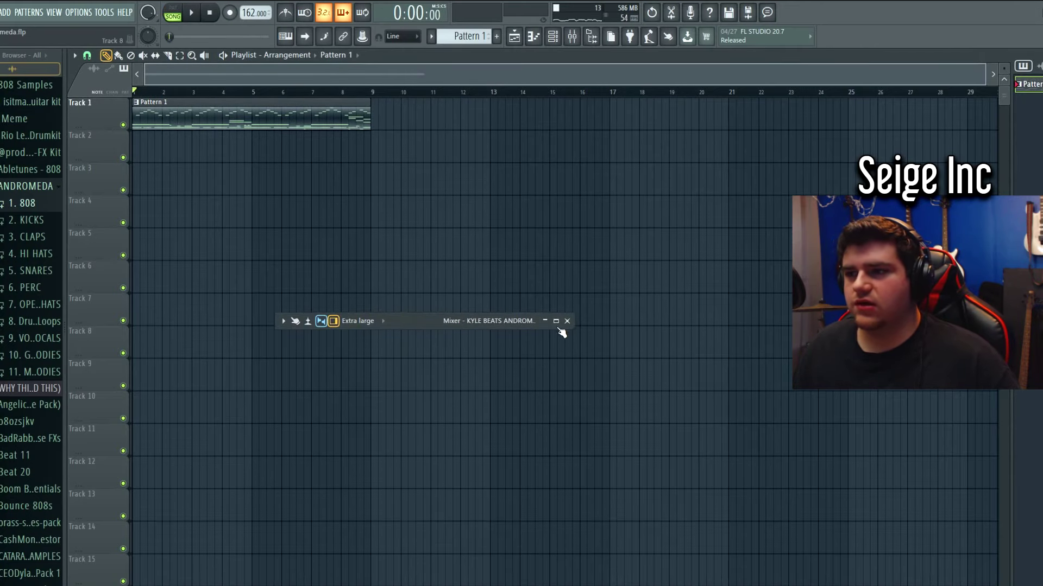
{"action": "left_click", "coordinate": [545, 322]}
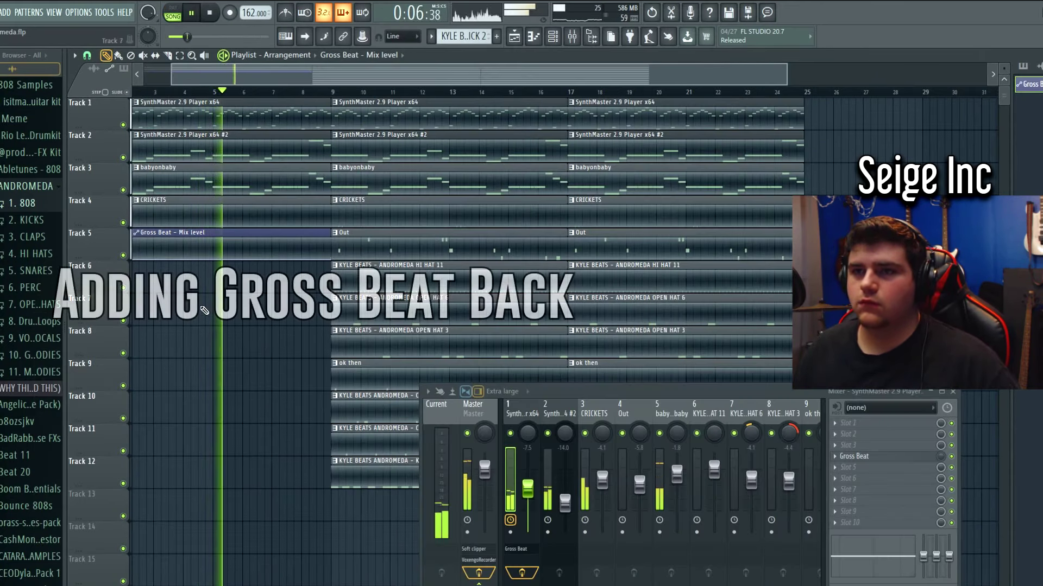
- Stop playback and delete the unneeded automation points in the Gross Beat - Mix level clip on Track 5
{"action": "scroll", "coordinate": [239, 212], "scroll_direction": "left", "scroll_amount": 2}
{"action": "scroll", "coordinate": [293, 233], "scroll_direction": "right", "scroll_amount": 4}
{"action": "scroll", "coordinate": [296, 235], "scroll_direction": "left", "scroll_amount": 4}
{"action": "key", "text": "space"}
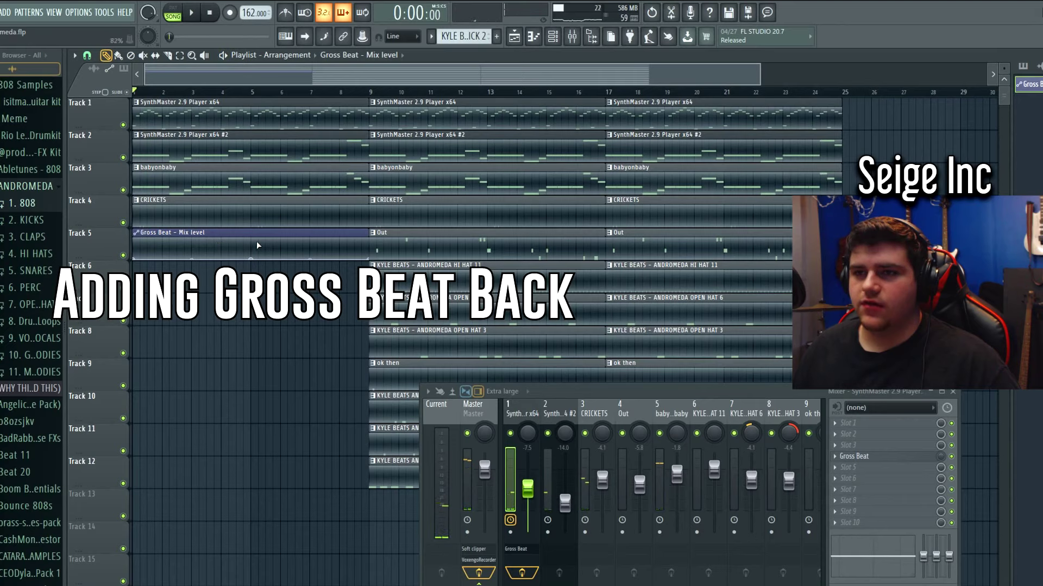
{"action": "right_click", "coordinate": [254, 271]}
{"action": "left_click", "coordinate": [270, 278]}
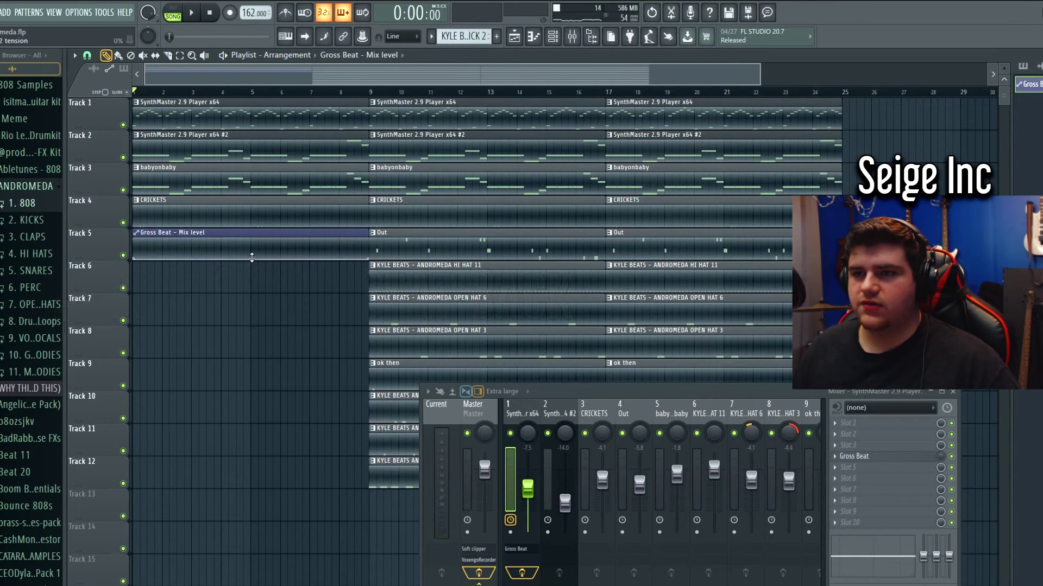
{"action": "right_click", "coordinate": [367, 261]}
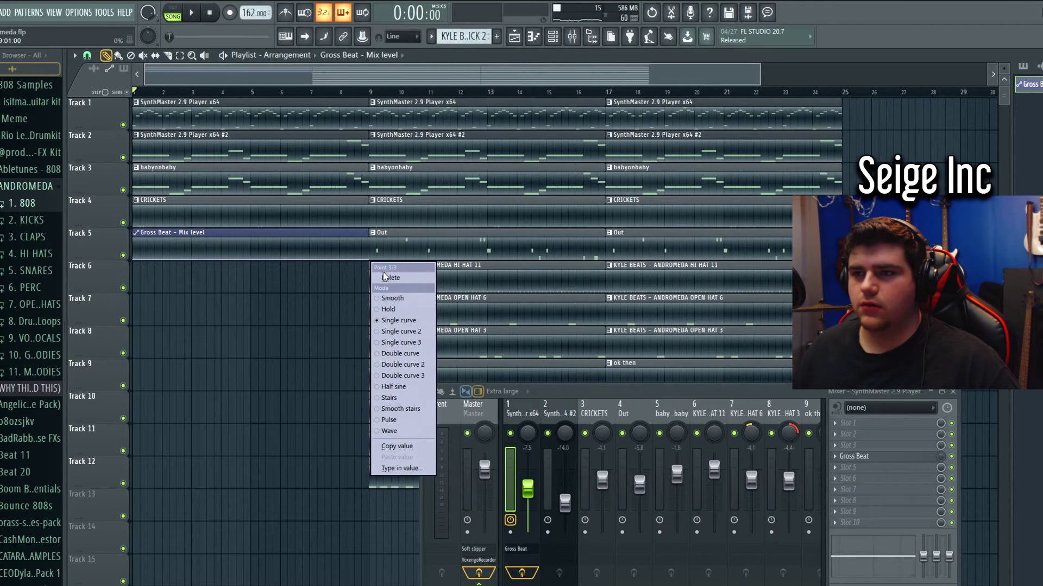
{"action": "left_click", "coordinate": [387, 277]}
- Fit the Gross Beat - Mix level clip to bars 5 through 8 at full level and play the song from bar 5
{"action": "left_click_drag", "start_coordinate": [218, 232], "coordinate": [325, 257]}
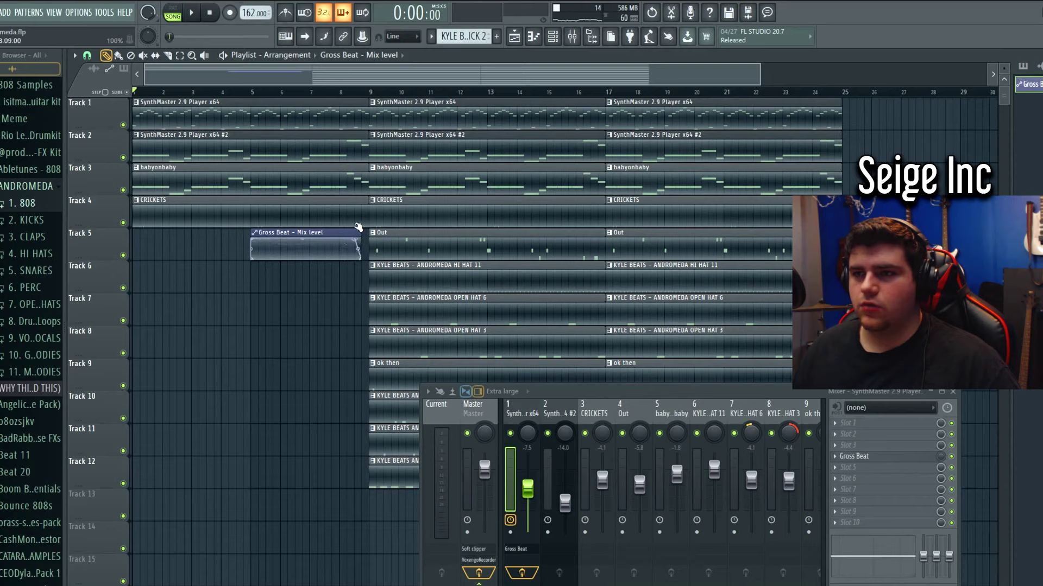
{"action": "key", "text": "space"}
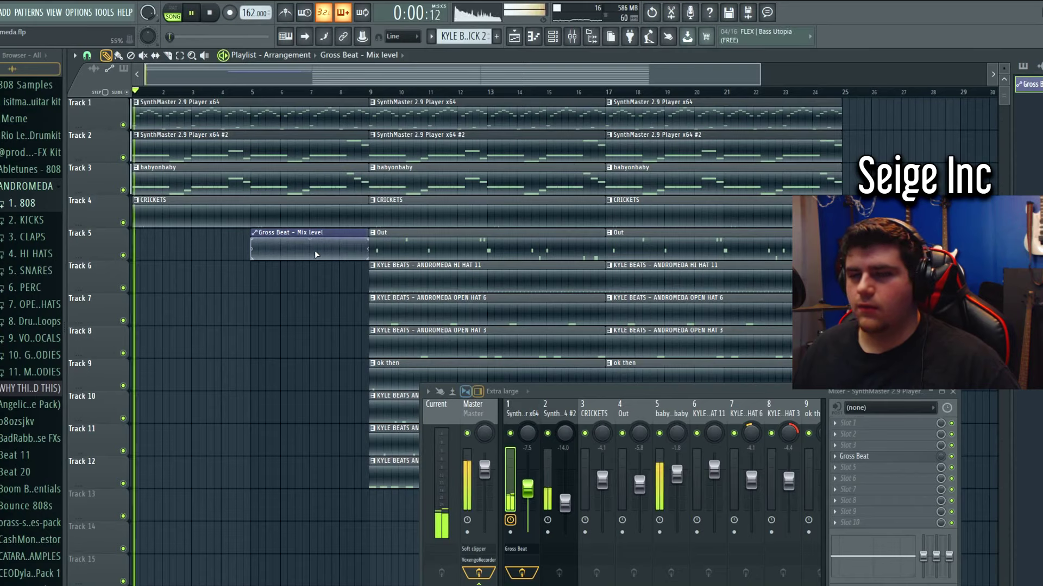
{"action": "left_click", "coordinate": [253, 92]}
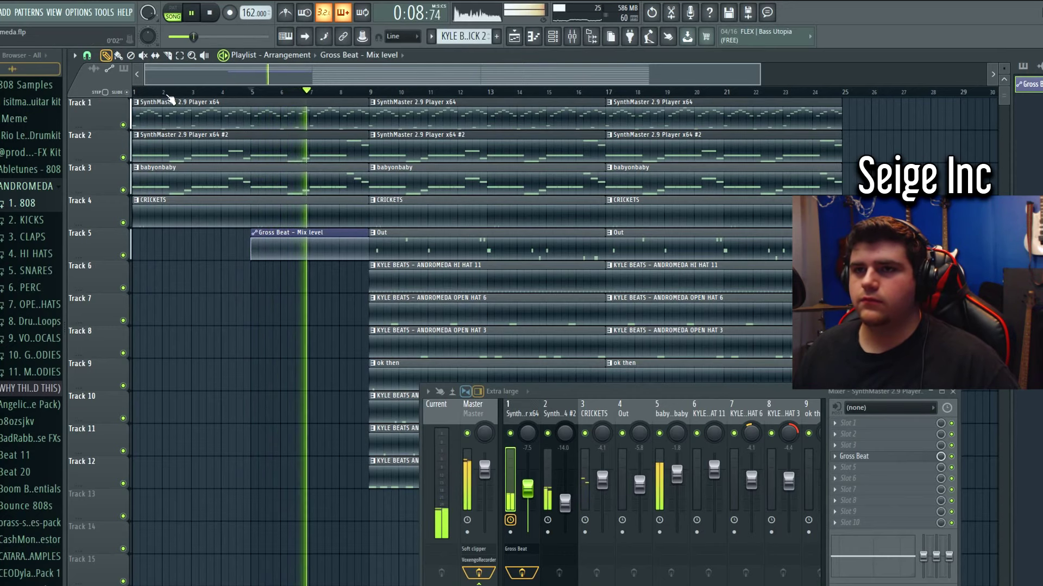
{"action": "scroll", "coordinate": [243, 249], "scroll_direction": "down", "scroll_amount": 1}
{"action": "scroll", "coordinate": [244, 250], "scroll_direction": "down", "scroll_amount": 1}
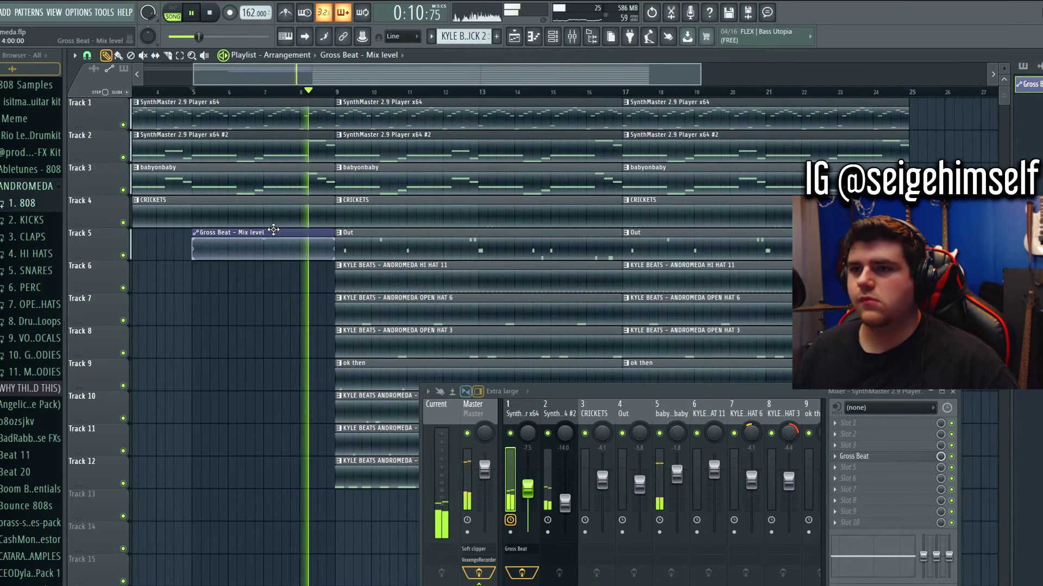
{"action": "scroll", "coordinate": [358, 277], "scroll_direction": "down", "scroll_amount": 1}
{"action": "scroll", "coordinate": [359, 277], "scroll_direction": "right", "scroll_amount": 2}
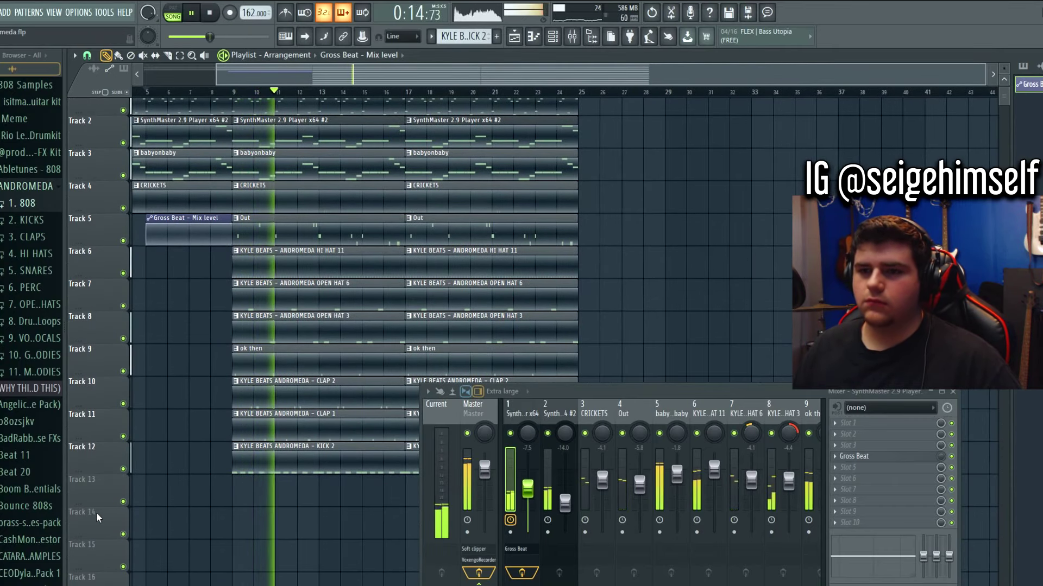
- Move an empty track up beneath the melody as Track 2 and place the Gross Beat - Mix level clip on it
{"action": "left_click_drag", "start_coordinate": [95, 495], "coordinate": [95, 157]}
{"action": "key", "text": "space"}
{"action": "left_click_drag", "start_coordinate": [192, 194], "coordinate": [187, 152]}
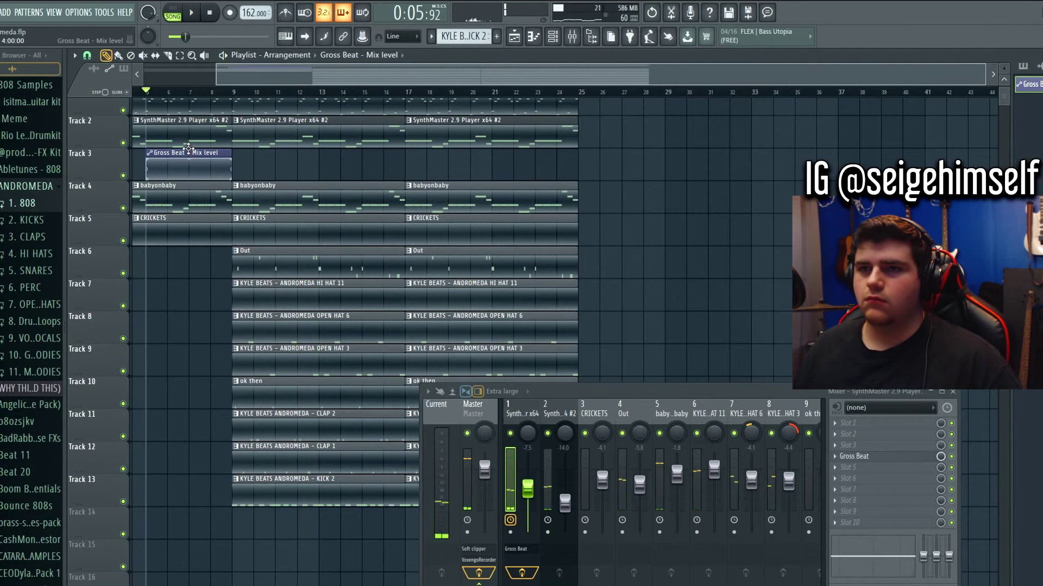
{"action": "key", "text": "space"}
{"action": "scroll", "coordinate": [188, 152], "scroll_direction": "up", "scroll_amount": 1}
{"action": "left_click_drag", "start_coordinate": [95, 171], "coordinate": [95, 138]}
{"action": "scroll", "coordinate": [320, 155], "scroll_direction": "left", "scroll_amount": 3}
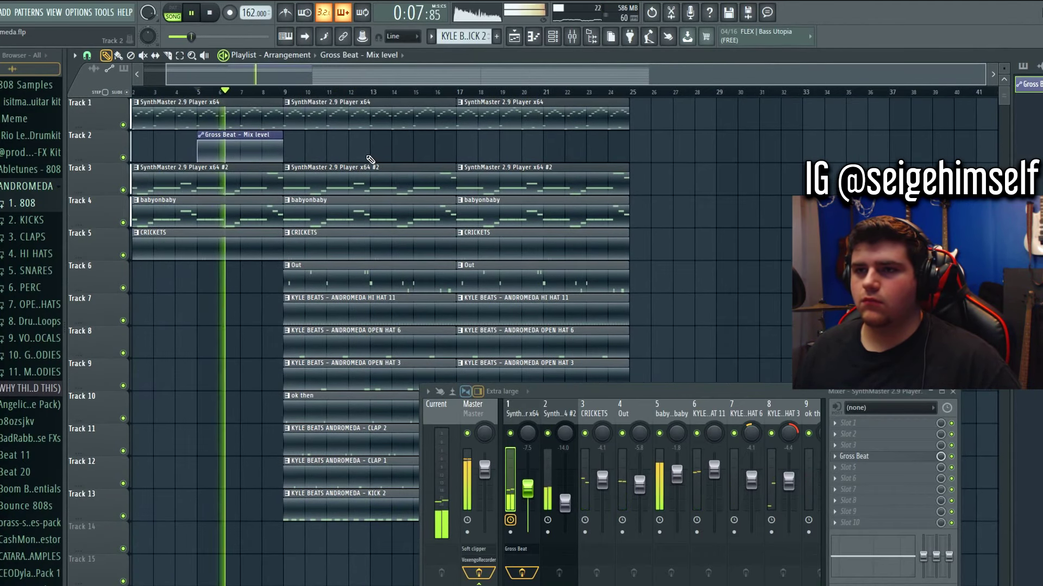
- Copy the Gross Beat - Mix level clip to bar 13 and delete the Open Hat 3 clip at bar 9
{"action": "left_click_drag", "start_coordinate": [262, 141], "coordinate": [436, 141]}
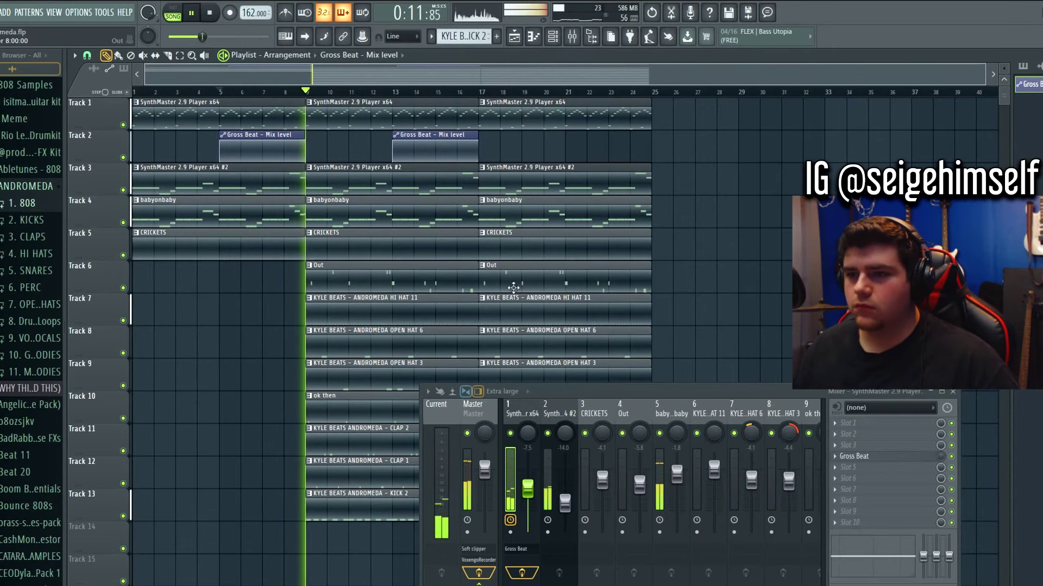
{"action": "right_click", "coordinate": [340, 373]}
- Move the copied Gross Beat clip to bar 17, add another at bar 21 and clear SynthMaster #2 from bars 25 to 37
{"action": "scroll", "coordinate": [342, 375], "scroll_direction": "right", "scroll_amount": 1}
{"action": "left_click_drag", "start_coordinate": [408, 134], "coordinate": [487, 134]}
{"action": "left_click", "coordinate": [575, 142]}
{"action": "left_click_drag", "start_coordinate": [765, 179], "coordinate": [582, 189]}
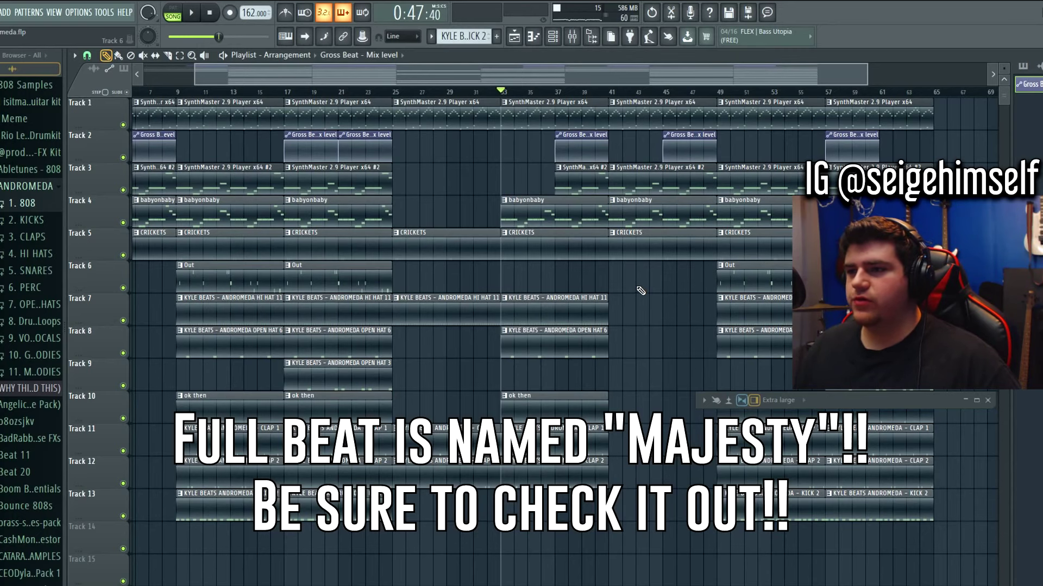
- Look over the full playlist arrangement from bar 1 to bar 65, examining where each melody, drum and Gross Beat clip plays
{"action": "scroll", "coordinate": [641, 291], "scroll_direction": "down", "scroll_amount": 2}
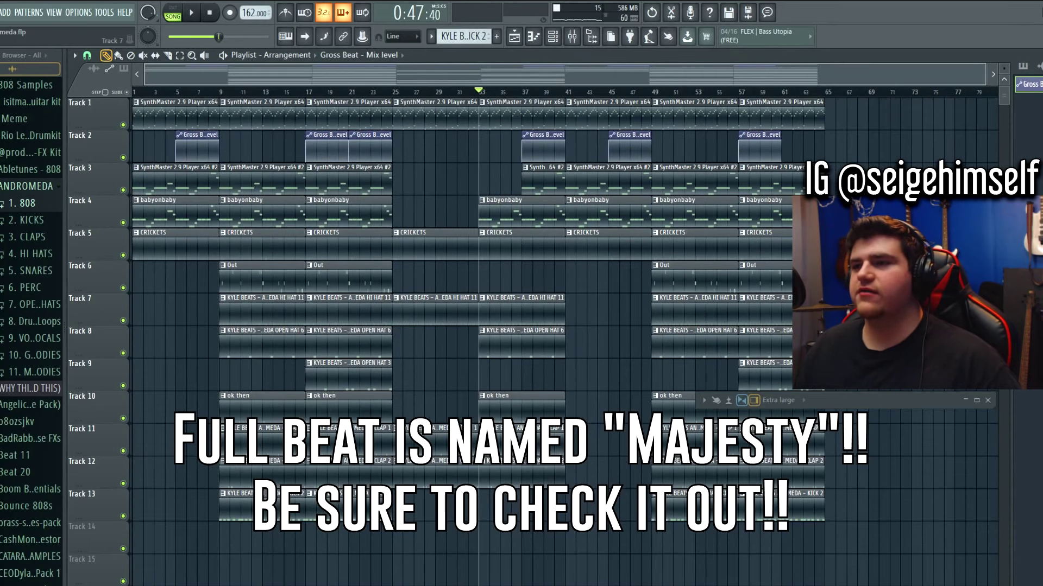
{"action": "scroll", "coordinate": [587, 300], "scroll_direction": "up", "scroll_amount": 4}
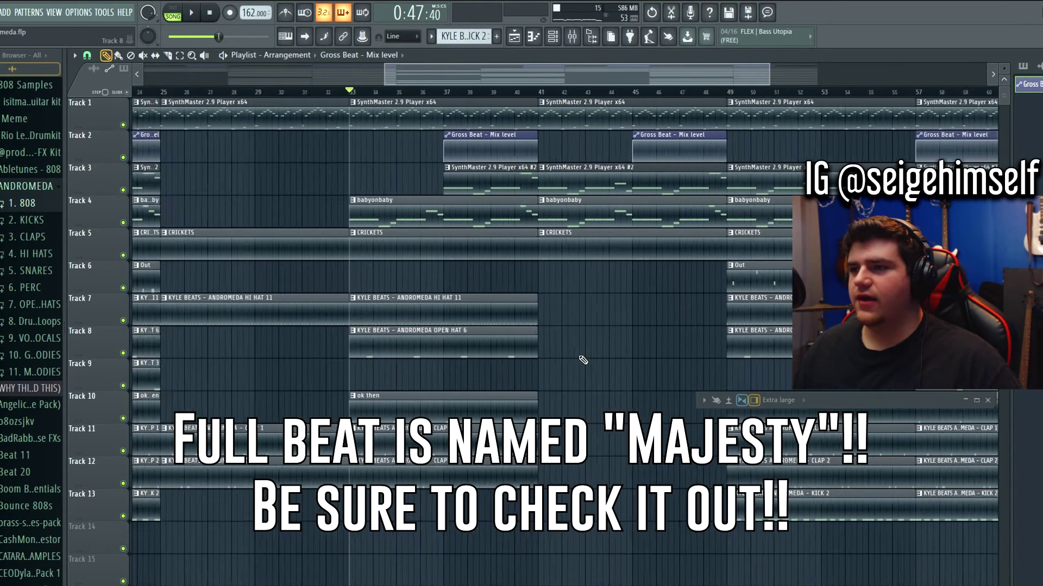
{"action": "scroll", "coordinate": [577, 374], "scroll_direction": "down", "scroll_amount": 1}
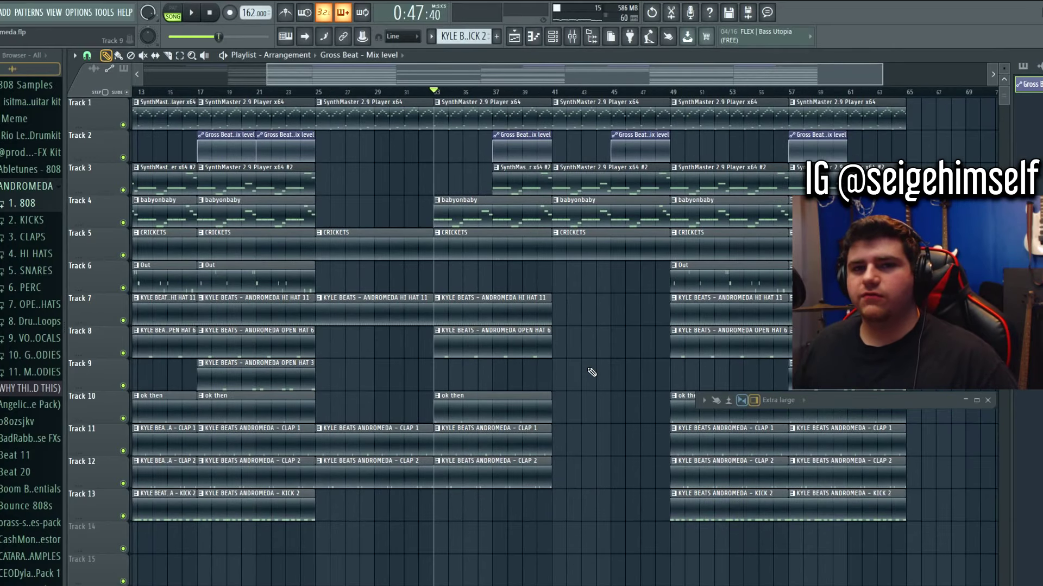
{"action": "scroll", "coordinate": [589, 371], "scroll_direction": "up", "scroll_amount": 2}
{"action": "scroll", "coordinate": [573, 357], "scroll_direction": "down", "scroll_amount": 3}
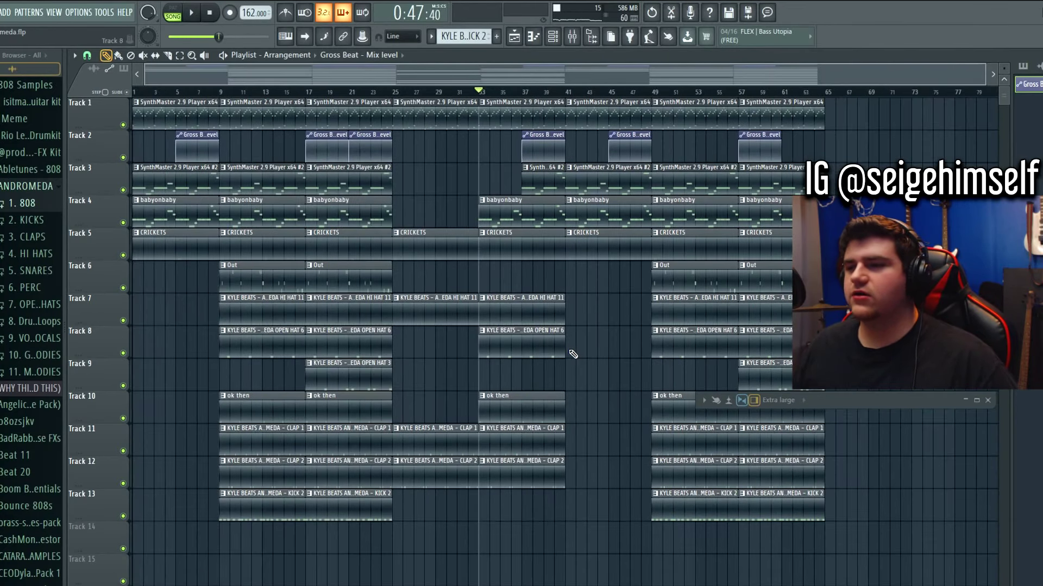
{"action": "scroll", "coordinate": [573, 354], "scroll_direction": "up", "scroll_amount": 5}
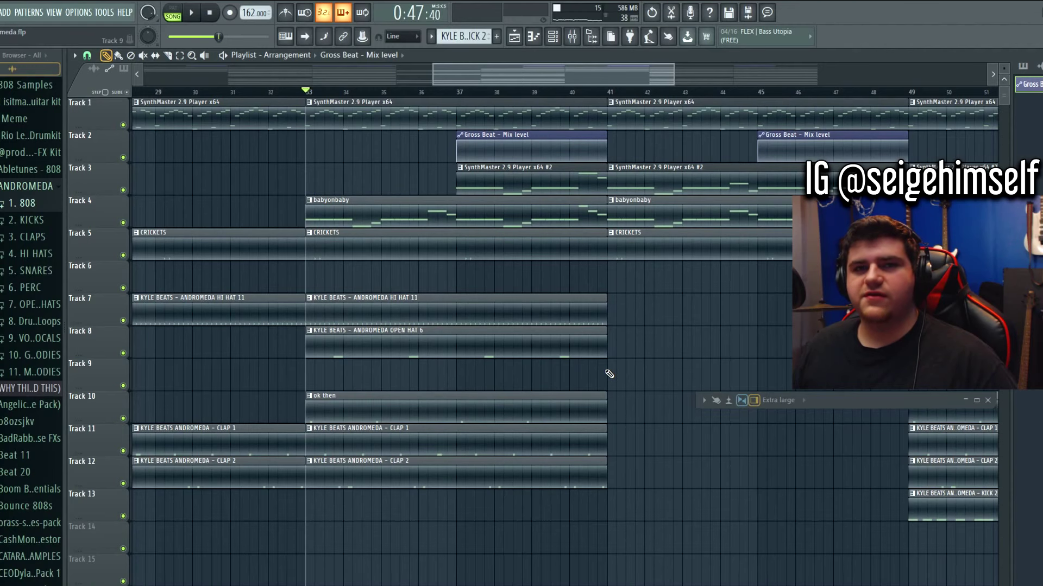
{"action": "scroll", "coordinate": [646, 377], "scroll_direction": "down", "scroll_amount": 4}
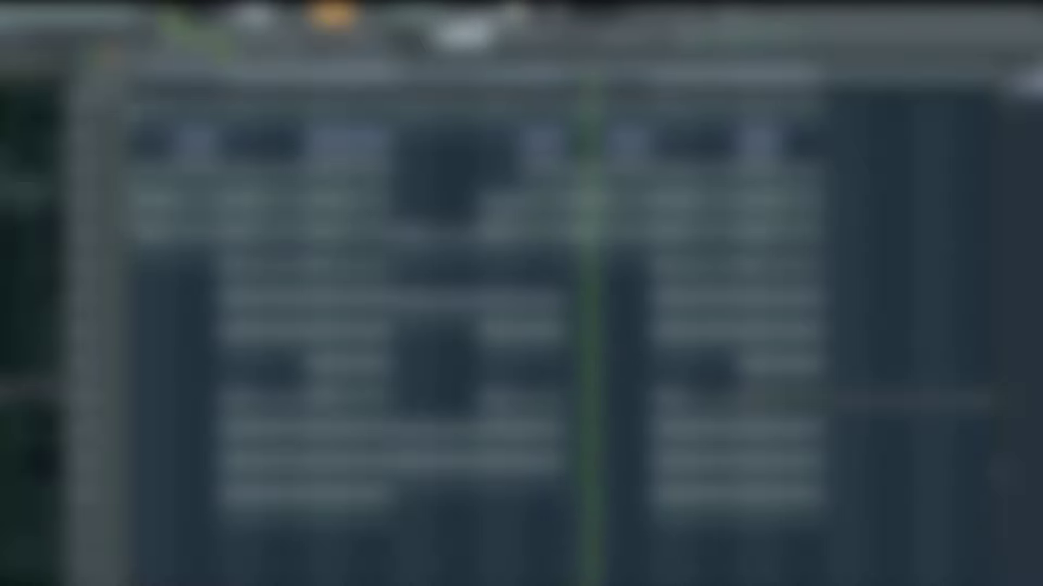
{"action": "left_click_drag", "start_coordinate": [757, 396], "coordinate": [764, 421]}
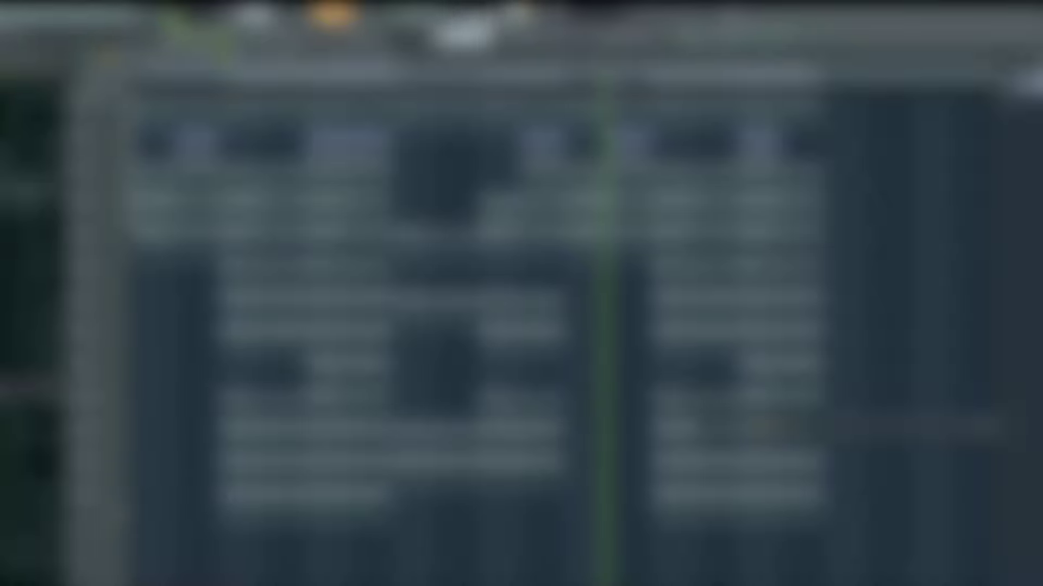